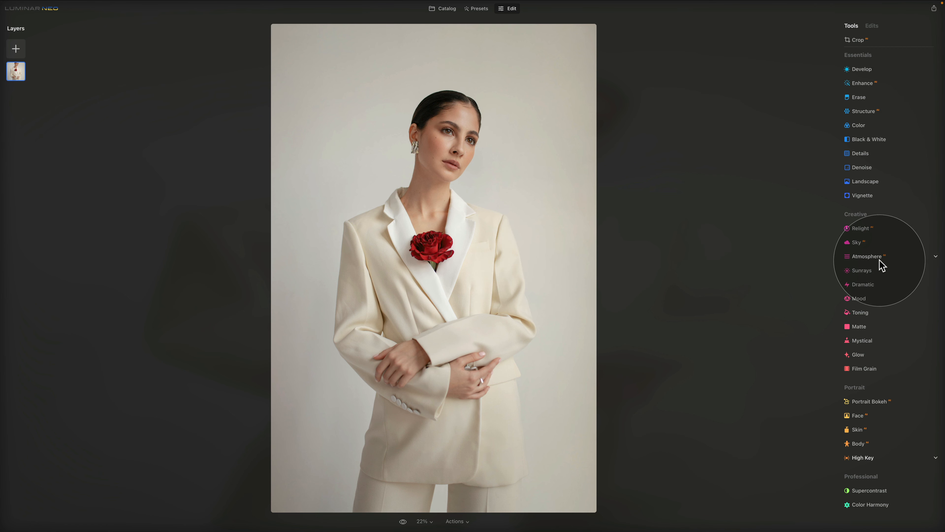
Expand the High Key tool under Portrait to show its sliders.
{"action": "left_click", "coordinate": [888, 459]}
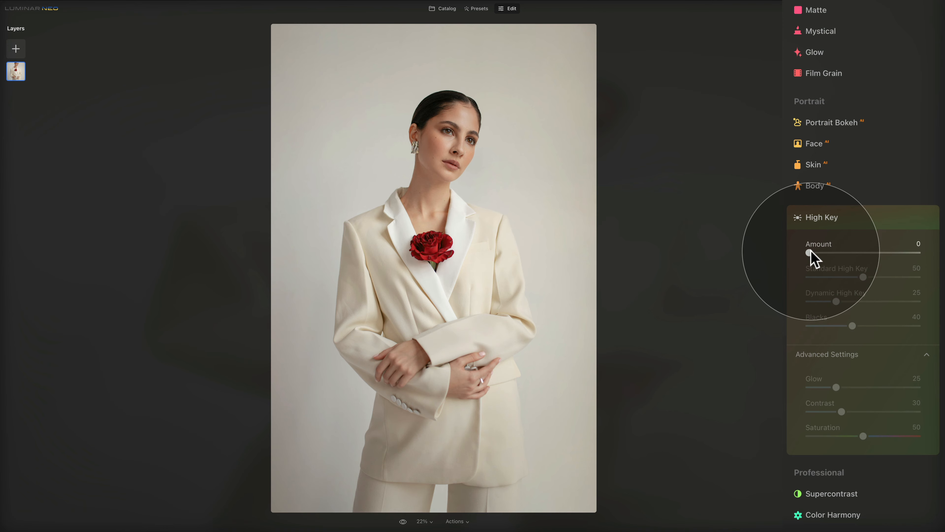
Try several High Key Amount levels, reset to zero, then settle on 79.
{"action": "left_click_drag", "start_coordinate": [813, 254], "coordinate": [904, 254]}
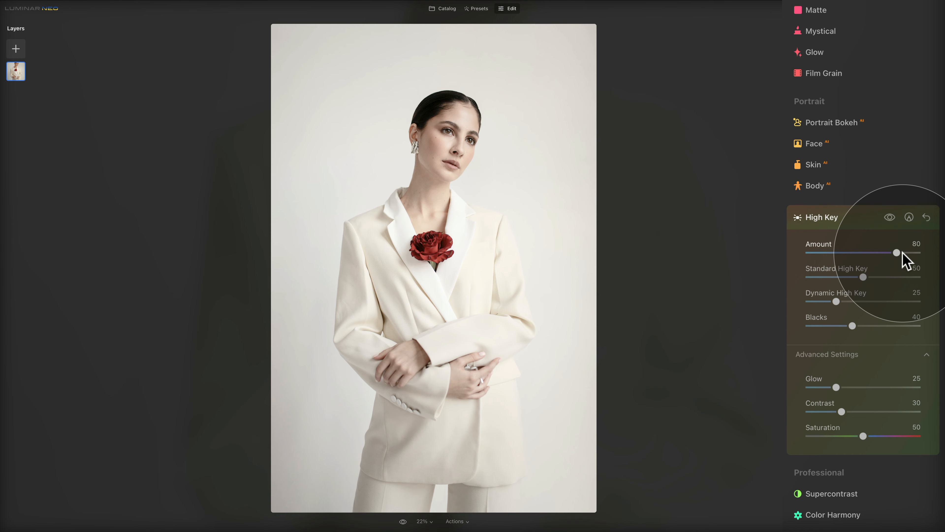
{"action": "left_click_drag", "start_coordinate": [902, 252], "coordinate": [911, 252]}
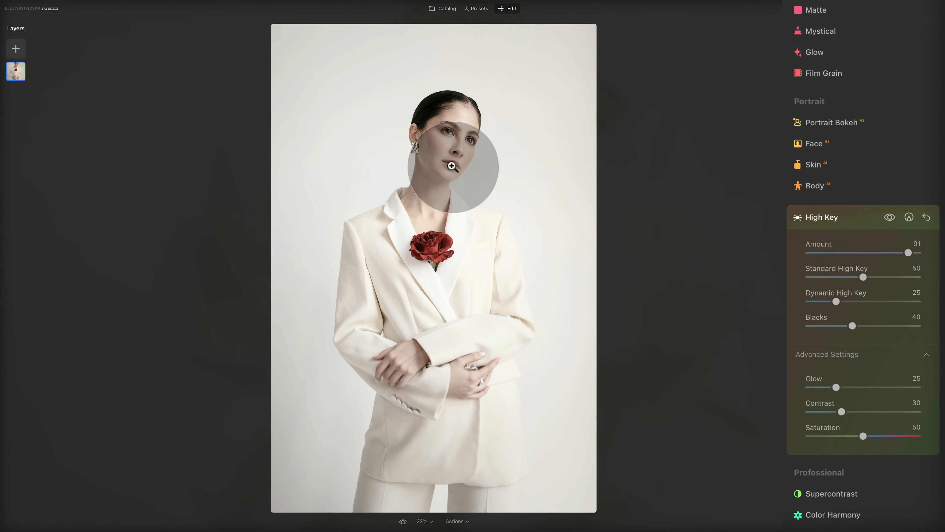
{"action": "left_click_drag", "start_coordinate": [908, 253], "coordinate": [810, 250]}
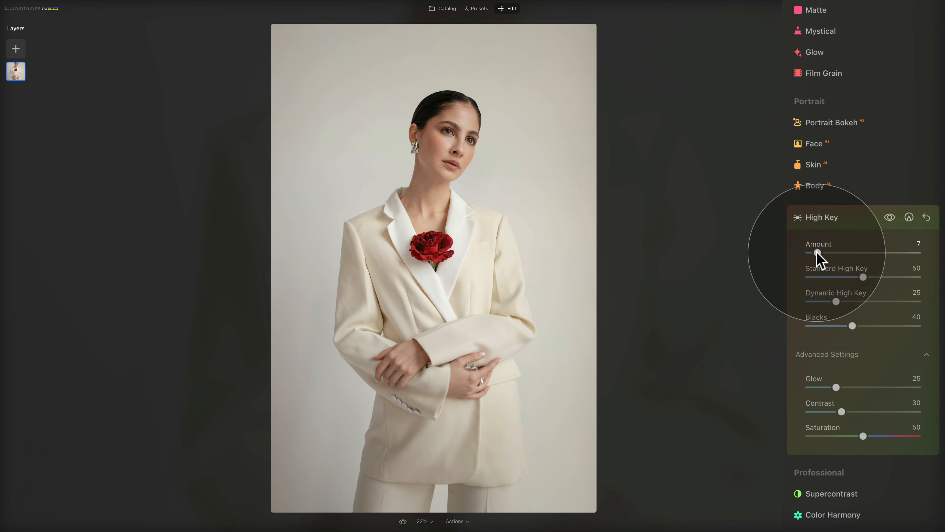
{"action": "left_click_drag", "start_coordinate": [817, 253], "coordinate": [901, 256]}
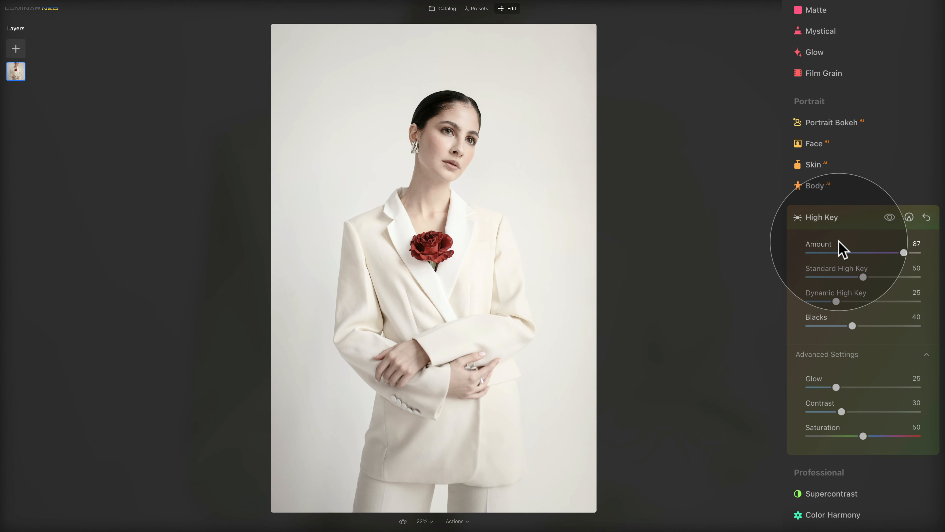
{"action": "double_click", "coordinate": [824, 246]}
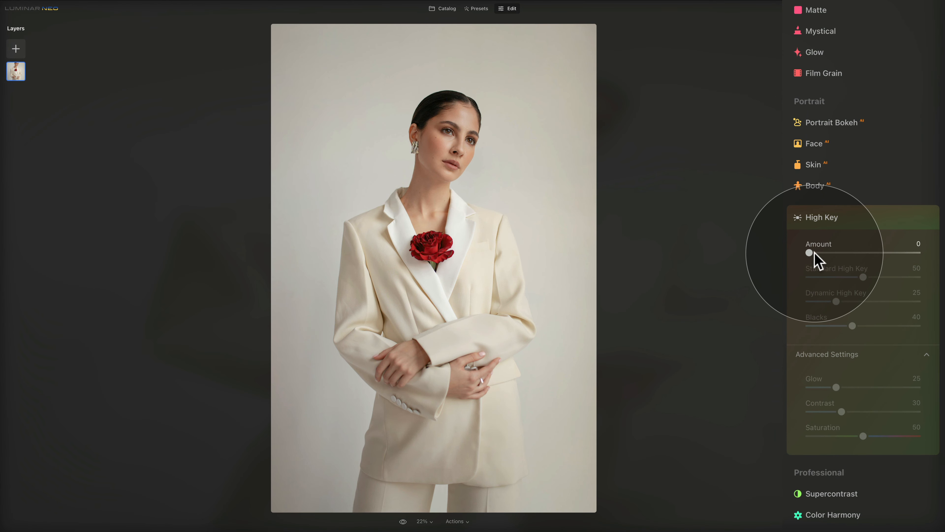
{"action": "left_click_drag", "start_coordinate": [812, 254], "coordinate": [899, 254]}
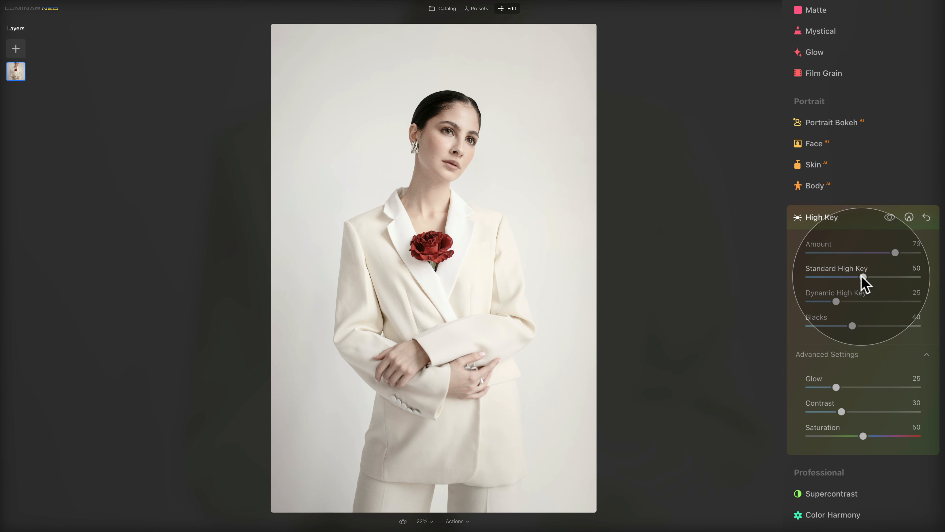
{"action": "left_click_drag", "start_coordinate": [862, 277], "coordinate": [775, 277]}
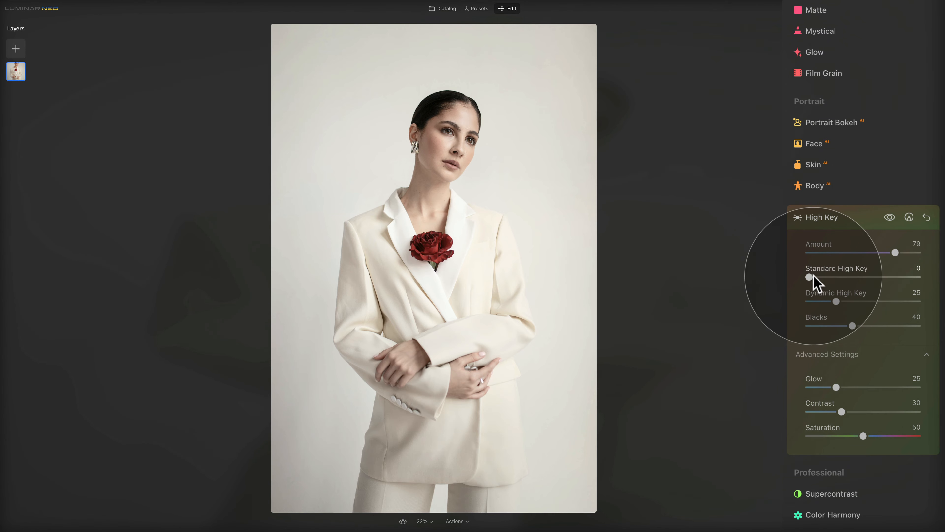
{"action": "left_click_drag", "start_coordinate": [814, 277], "coordinate": [917, 283]}
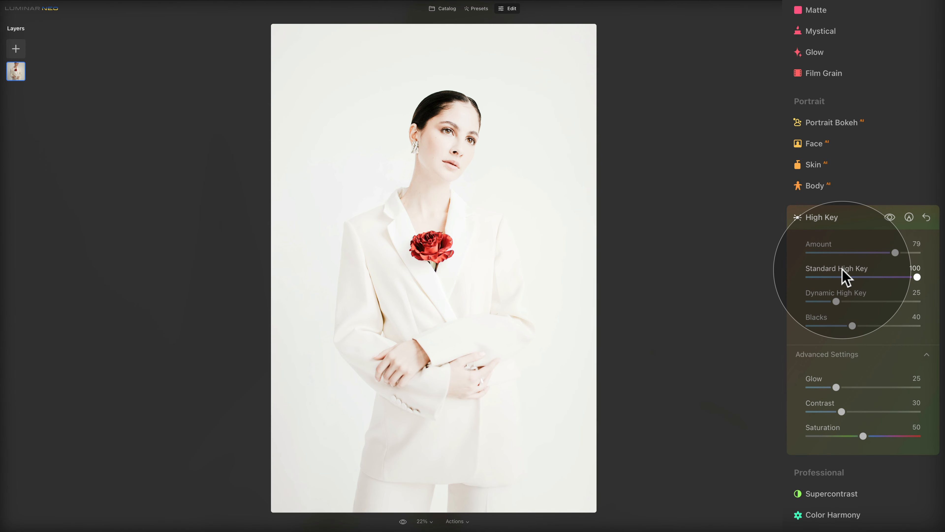
{"action": "double_click", "coordinate": [845, 278]}
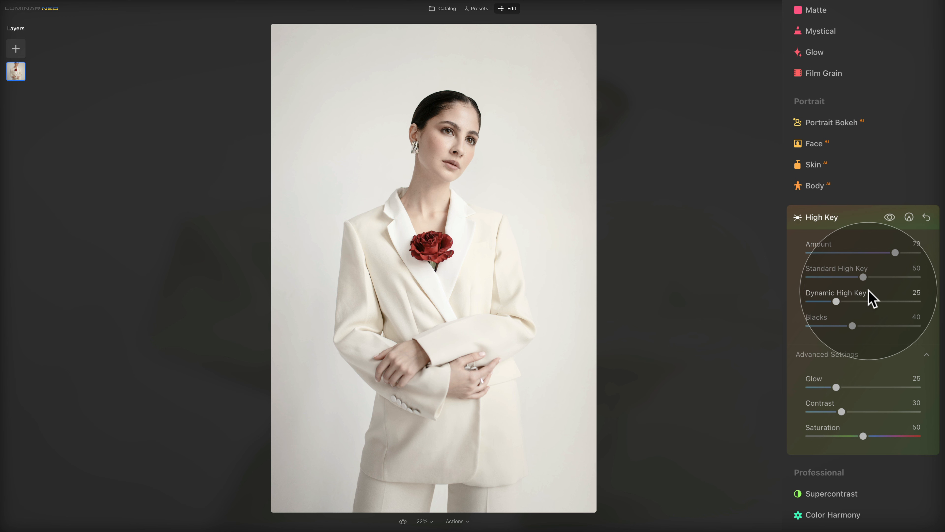
{"action": "left_click_drag", "start_coordinate": [862, 276], "coordinate": [787, 276]}
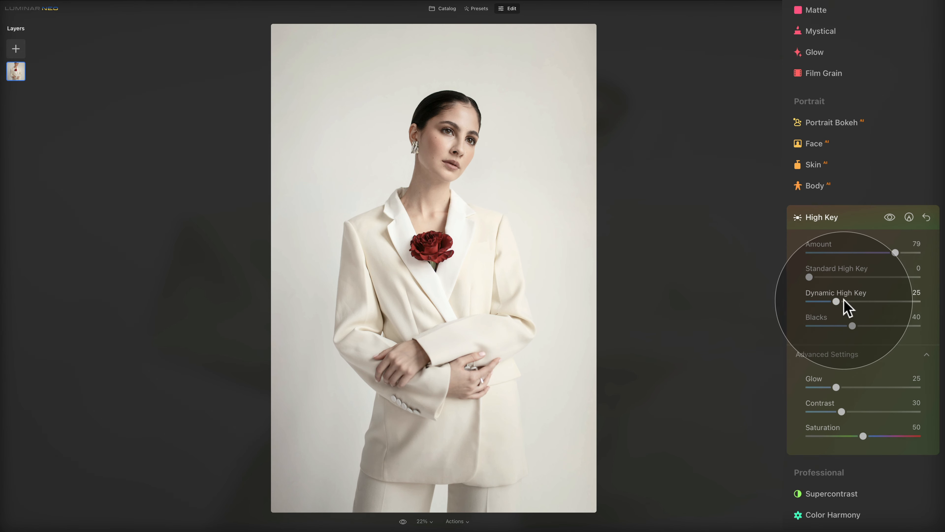
{"action": "left_click_drag", "start_coordinate": [839, 302], "coordinate": [918, 302]}
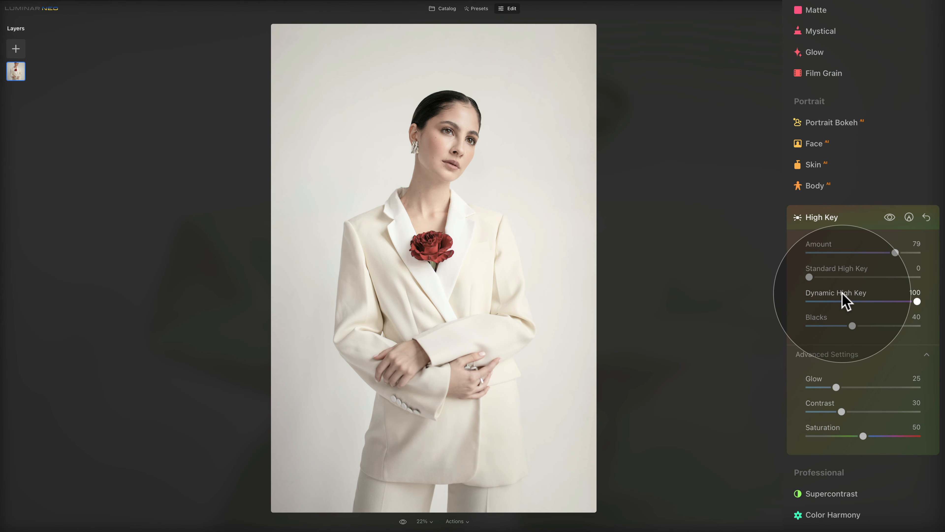
{"action": "left_click_drag", "start_coordinate": [917, 302], "coordinate": [942, 280]}
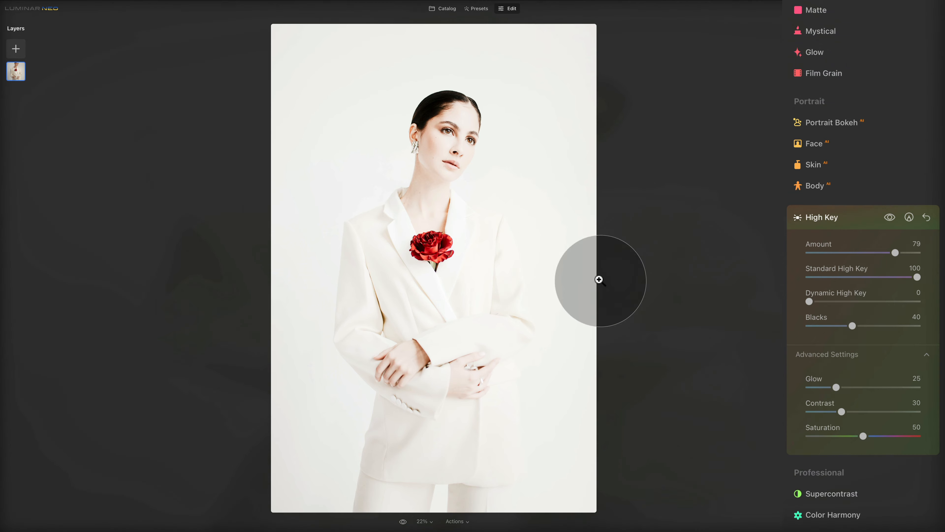
{"action": "double_click", "coordinate": [823, 272]}
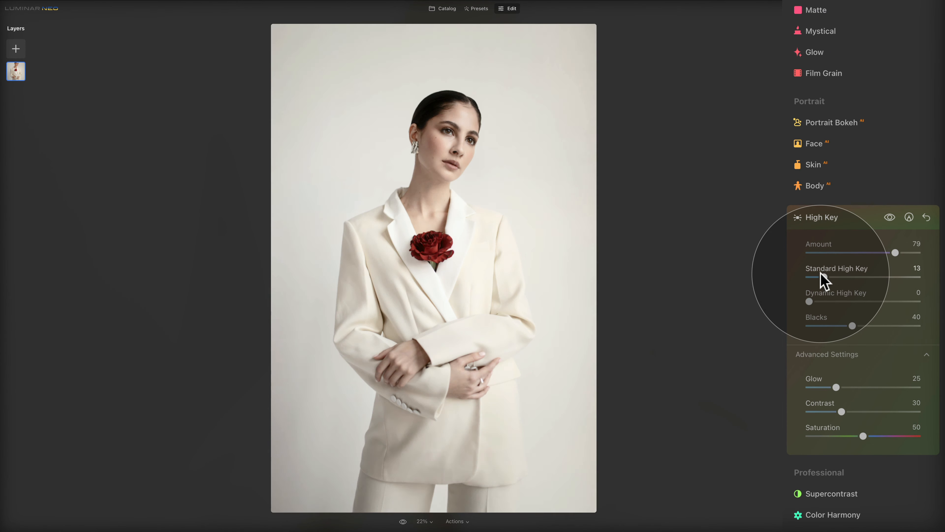
{"action": "left_click", "coordinate": [835, 301]}
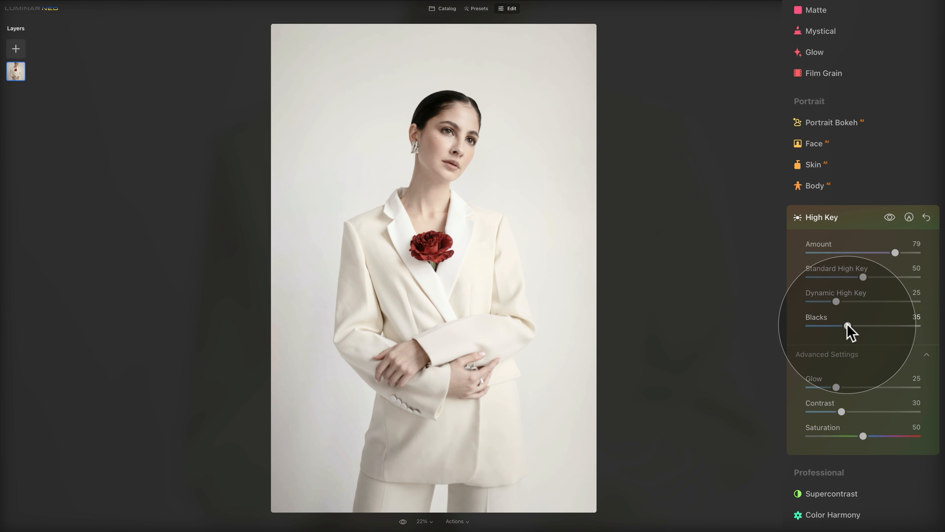
{"action": "left_click_drag", "start_coordinate": [852, 326], "coordinate": [806, 325]}
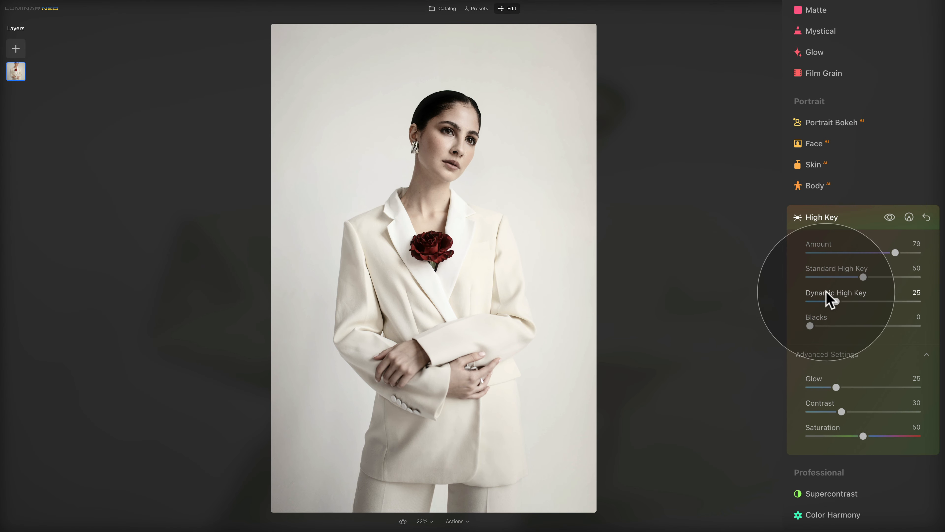
{"action": "left_click_drag", "start_coordinate": [813, 326], "coordinate": [921, 330]}
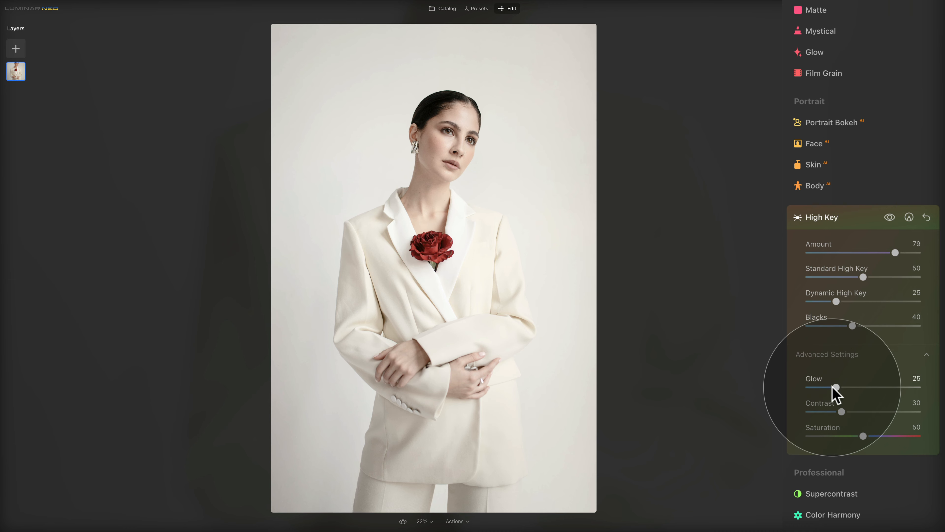
Try the High Key Glow at 100, then drop it to 0.
{"action": "left_click_drag", "start_coordinate": [838, 388], "coordinate": [928, 387]}
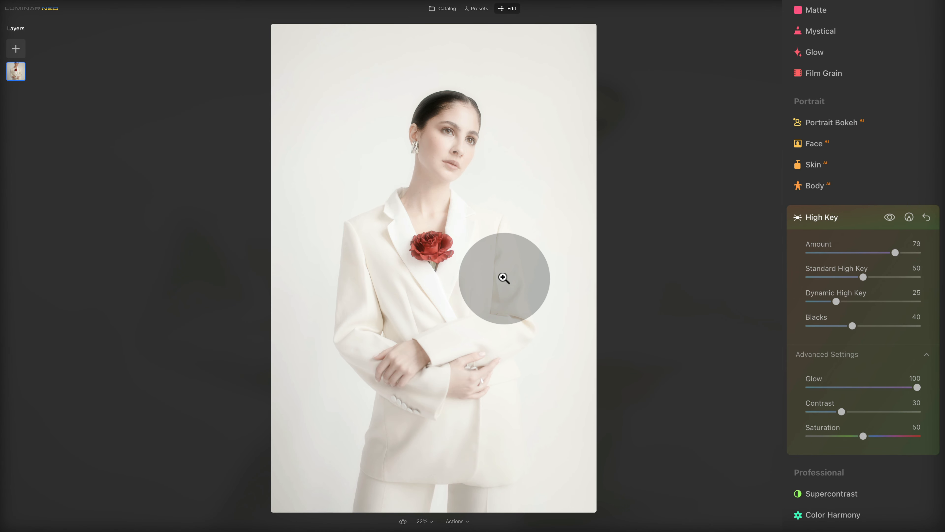
{"action": "left_click_drag", "start_coordinate": [916, 388], "coordinate": [806, 395]}
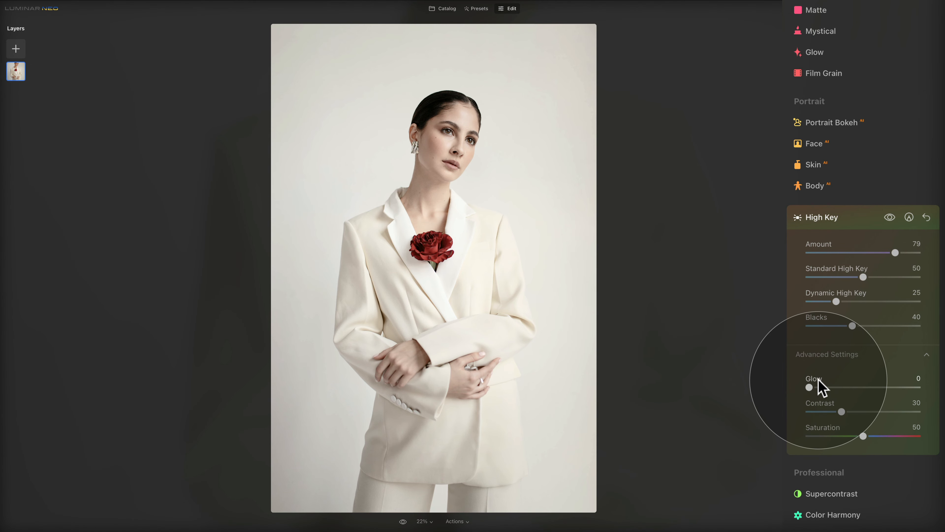
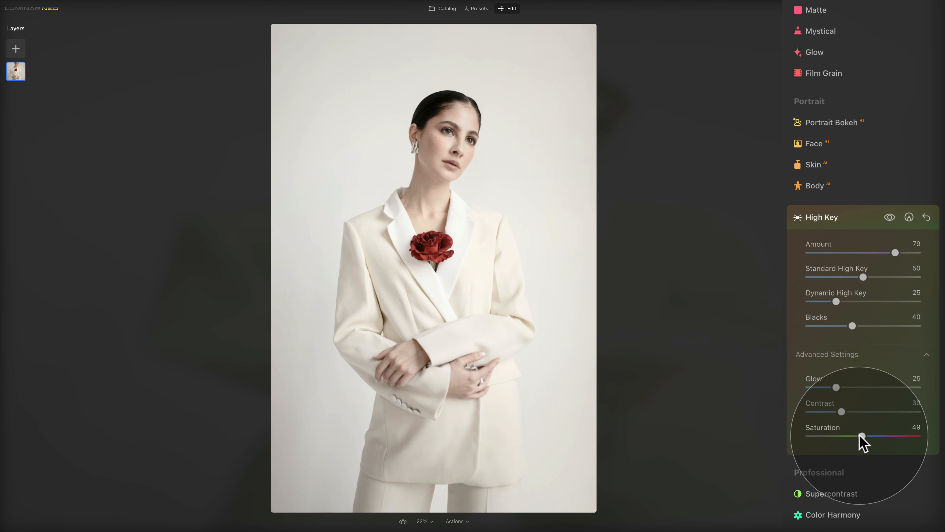
Preview the cream-suit portrait's High Key Saturation at 0, then raise it to 100.
{"action": "left_click_drag", "start_coordinate": [863, 436], "coordinate": [783, 424]}
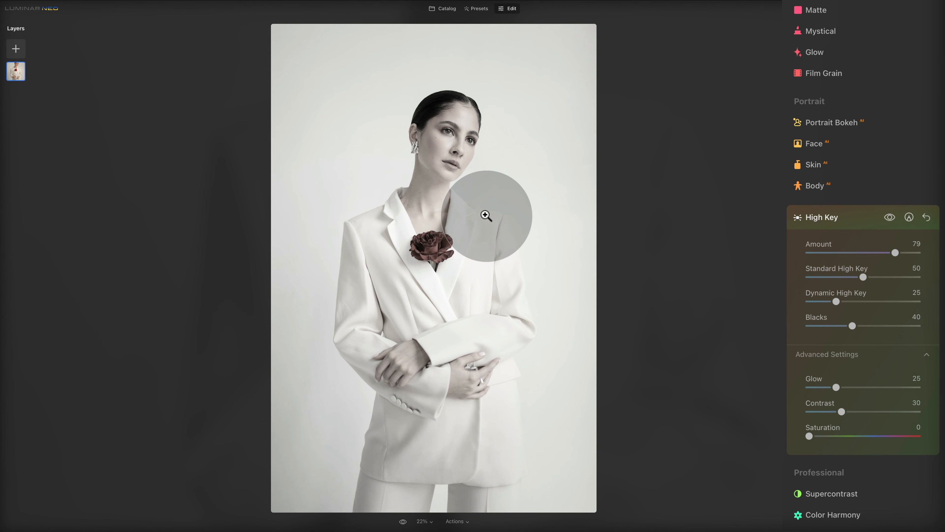
{"action": "left_click_drag", "start_coordinate": [810, 436], "coordinate": [944, 450]}
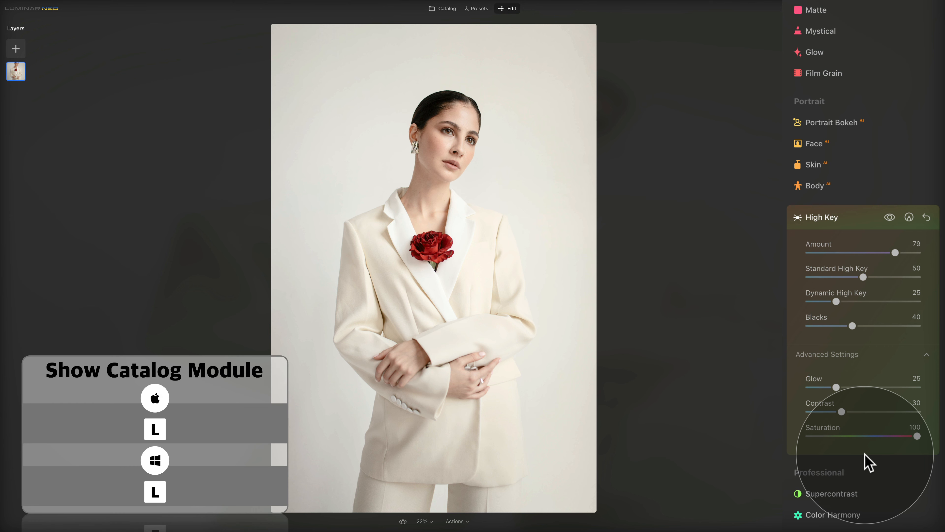
Open the white T-shirt portrait from the E27 - High Key catalog in the Edit module.
{"action": "key", "text": "l"}
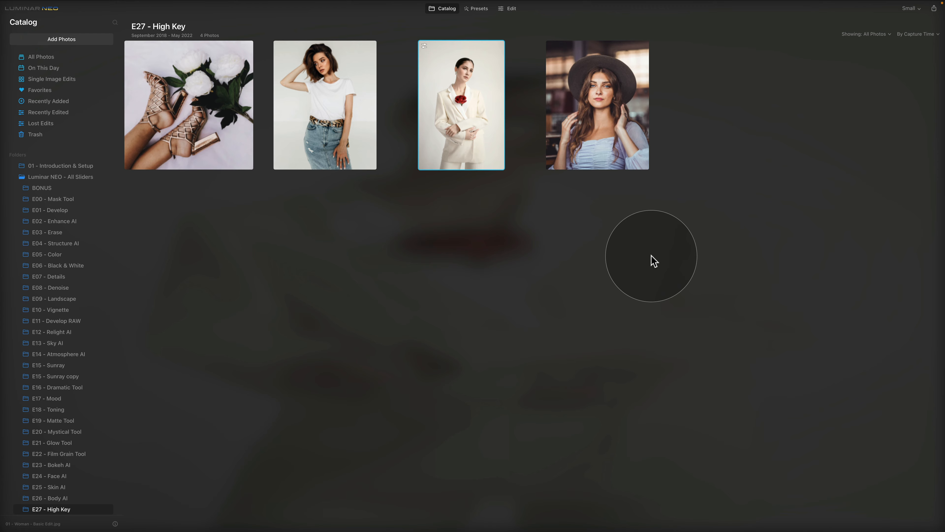
{"action": "left_click", "coordinate": [326, 107]}
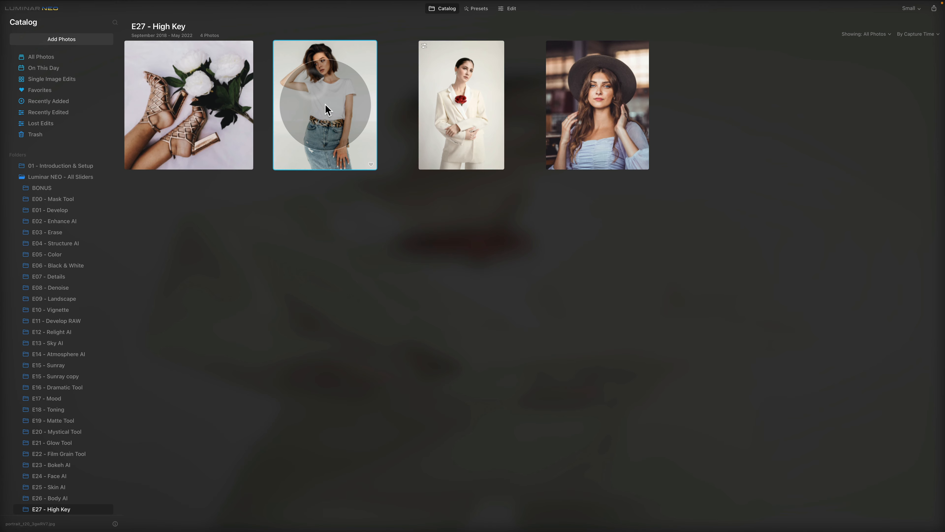
{"action": "left_click", "coordinate": [511, 9]}
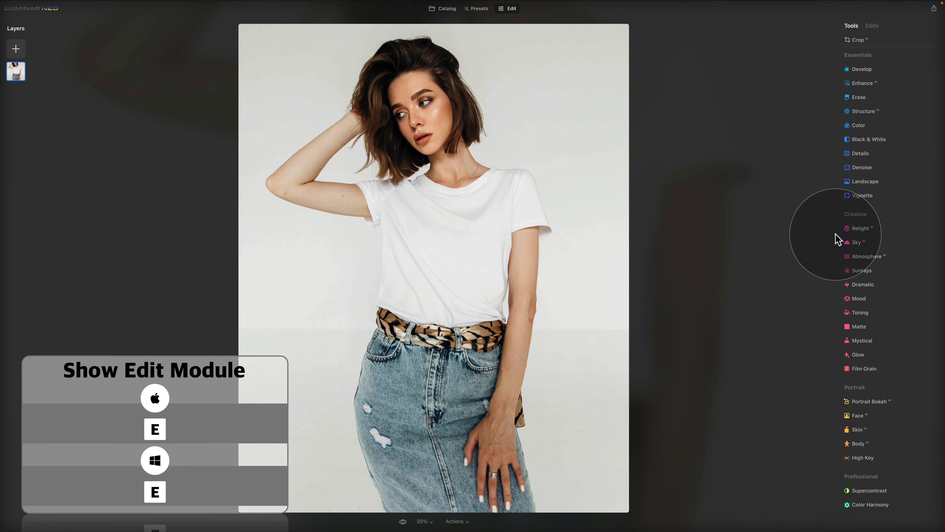
Set the T-shirt portrait's High Key to Amount 79, Standard 33, Dynamic 57 and Blacks 51.
{"action": "left_click", "coordinate": [884, 462]}
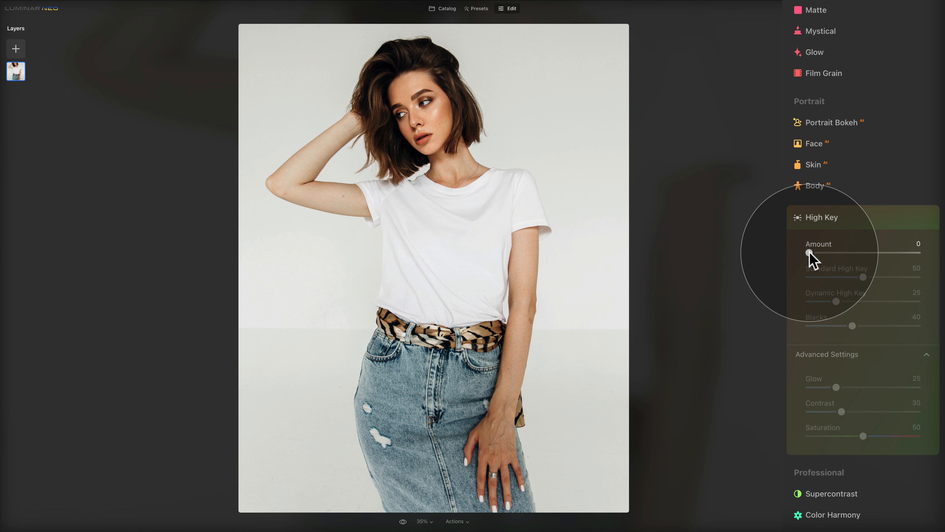
{"action": "left_click_drag", "start_coordinate": [810, 252], "coordinate": [895, 253]}
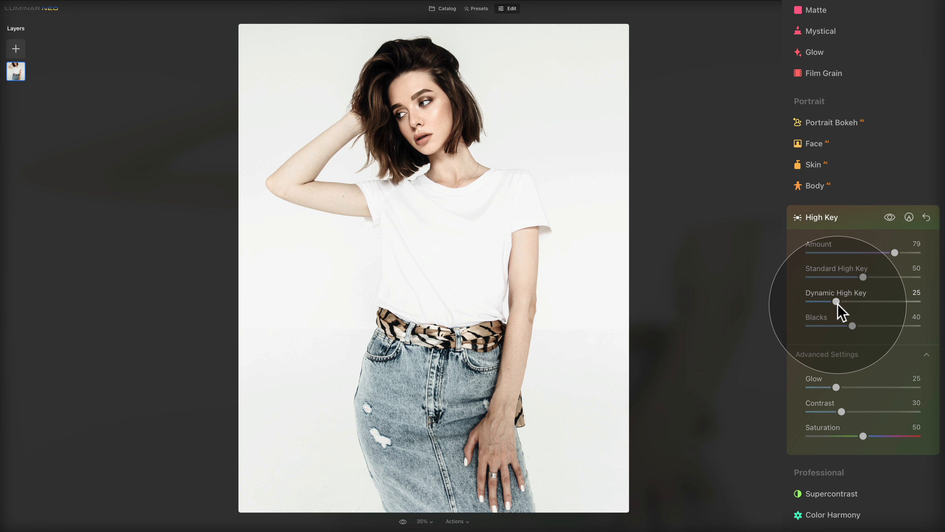
{"action": "left_click_drag", "start_coordinate": [837, 303], "coordinate": [871, 302]}
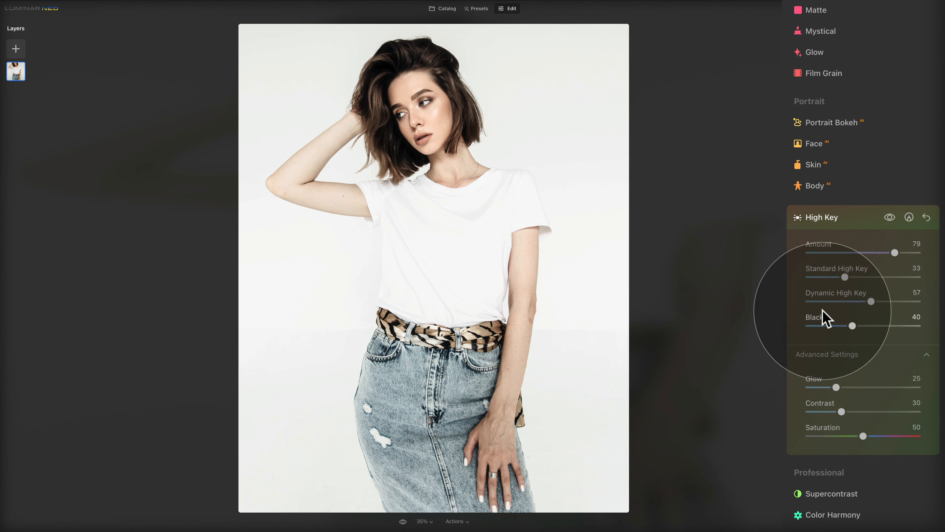
{"action": "left_click_drag", "start_coordinate": [853, 326], "coordinate": [833, 326]}
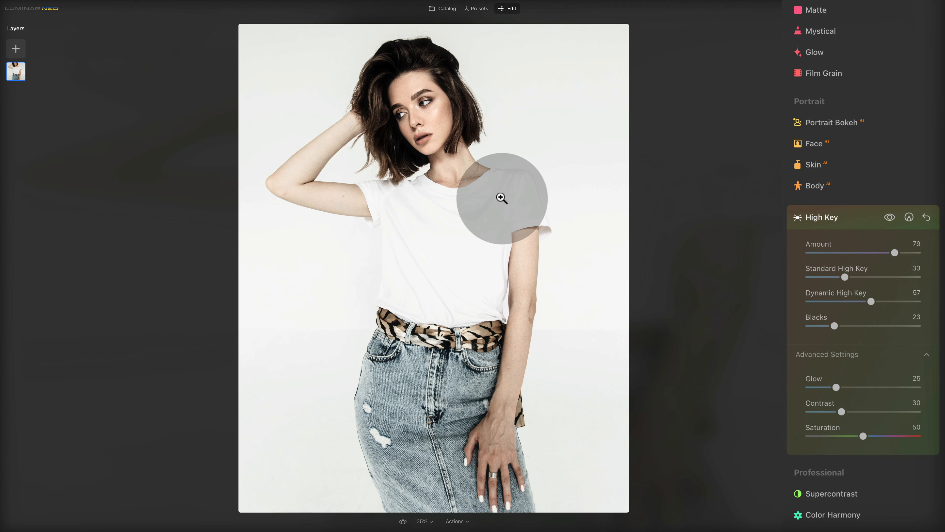
{"action": "left_click_drag", "start_coordinate": [834, 327], "coordinate": [865, 327]}
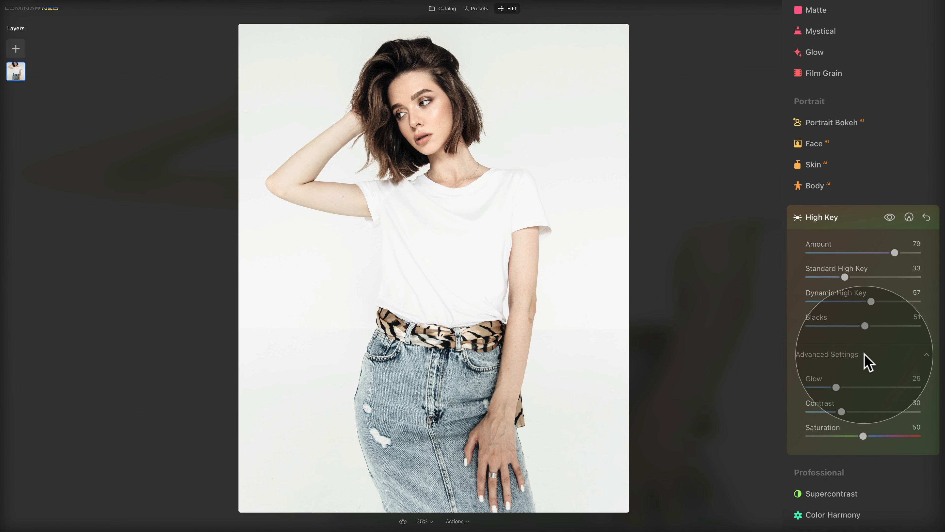
Set High Key Glow 49 and Contrast 57, test Saturation, then reset it to 50.
{"action": "left_click_drag", "start_coordinate": [837, 388], "coordinate": [863, 387]}
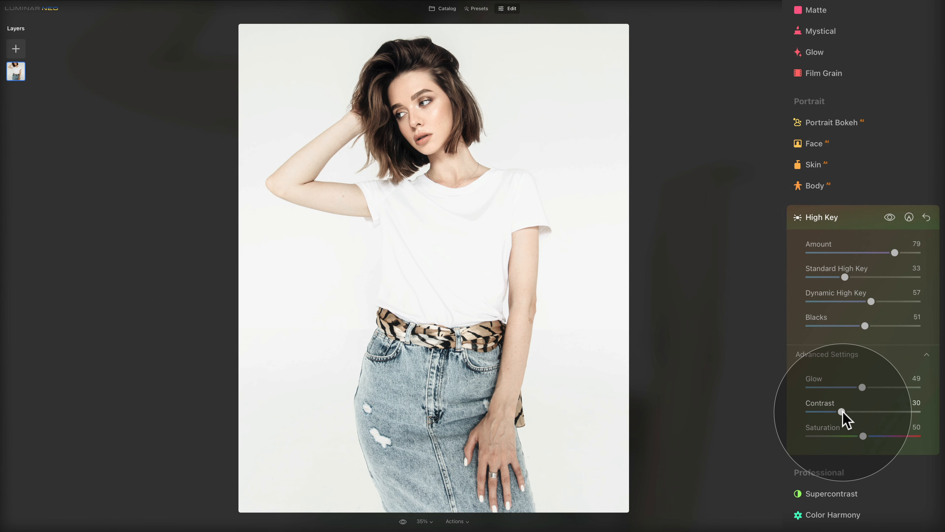
{"action": "left_click_drag", "start_coordinate": [842, 411], "coordinate": [874, 417]}
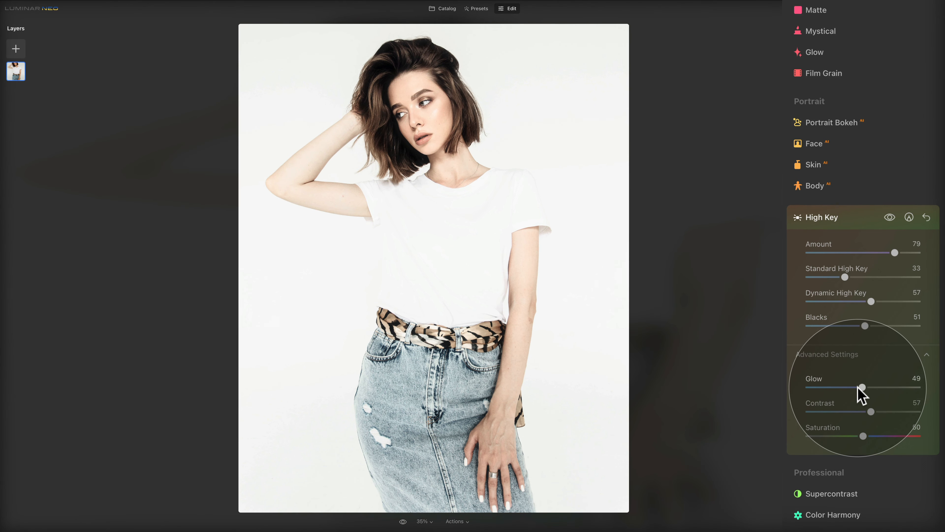
{"action": "mouse_move", "coordinate": [863, 435]}
{"action": "left_mouse_down"}
{"action": "mouse_move", "coordinate": [842, 436]}
{"action": "mouse_move", "coordinate": [879, 436]}
{"action": "left_mouse_up"}
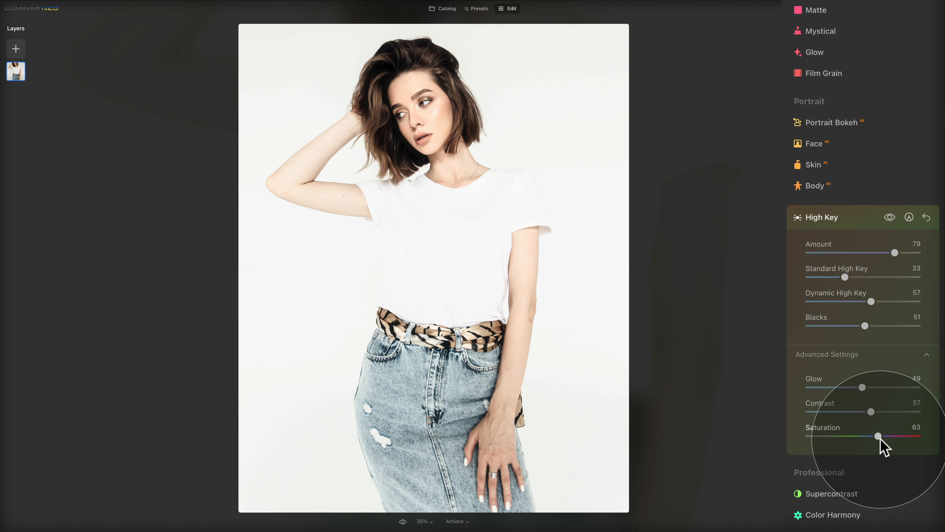
{"action": "left_click_drag", "start_coordinate": [880, 438], "coordinate": [924, 438]}
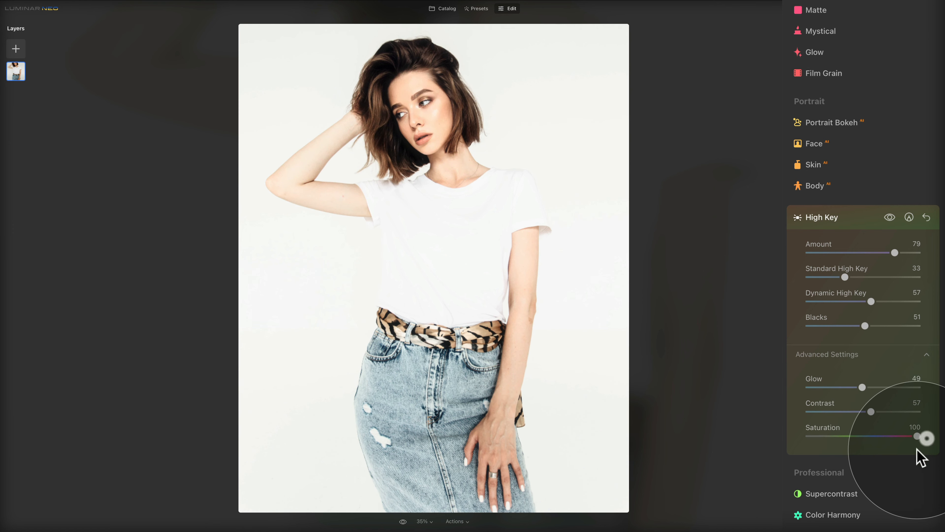
{"action": "double_click", "coordinate": [822, 427]}
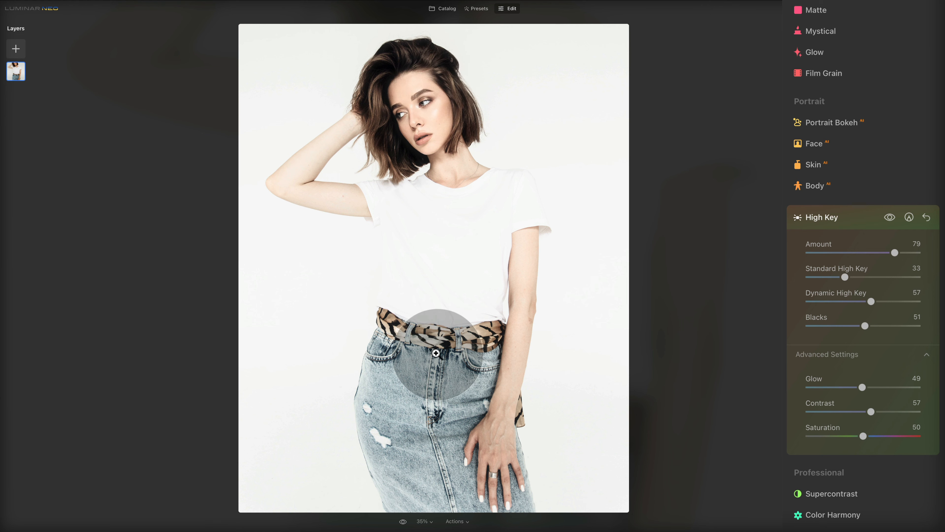
Add a Landscape Dehaze of 55 to the T-shirt portrait.
{"action": "scroll", "coordinate": [792, 424], "scroll_direction": "up", "scroll_amount": 6}
{"action": "scroll", "coordinate": [838, 416], "scroll_direction": "up", "scroll_amount": 5}
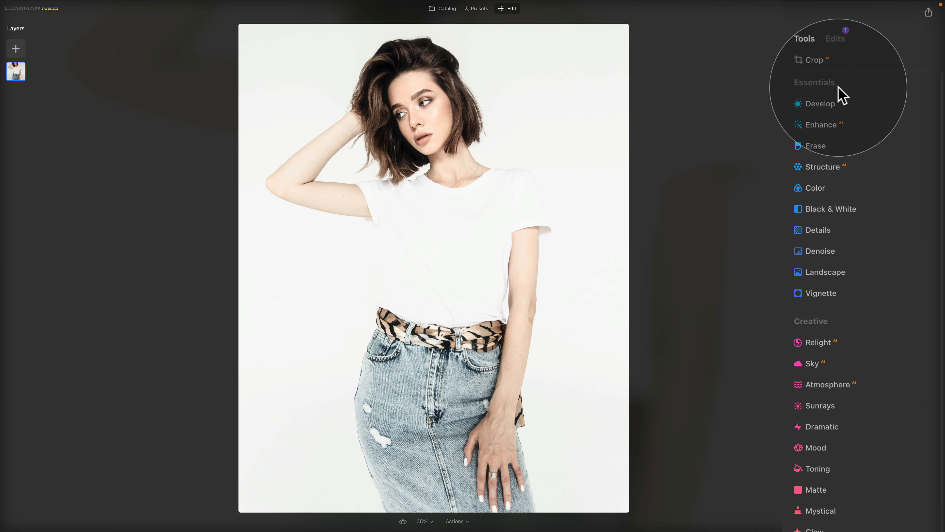
{"action": "left_click", "coordinate": [852, 273]}
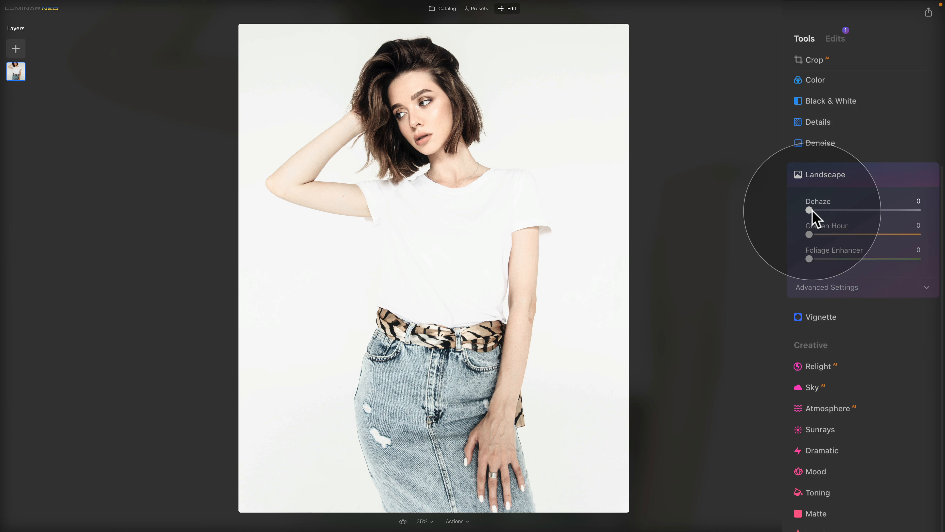
{"action": "left_click_drag", "start_coordinate": [810, 210], "coordinate": [872, 213]}
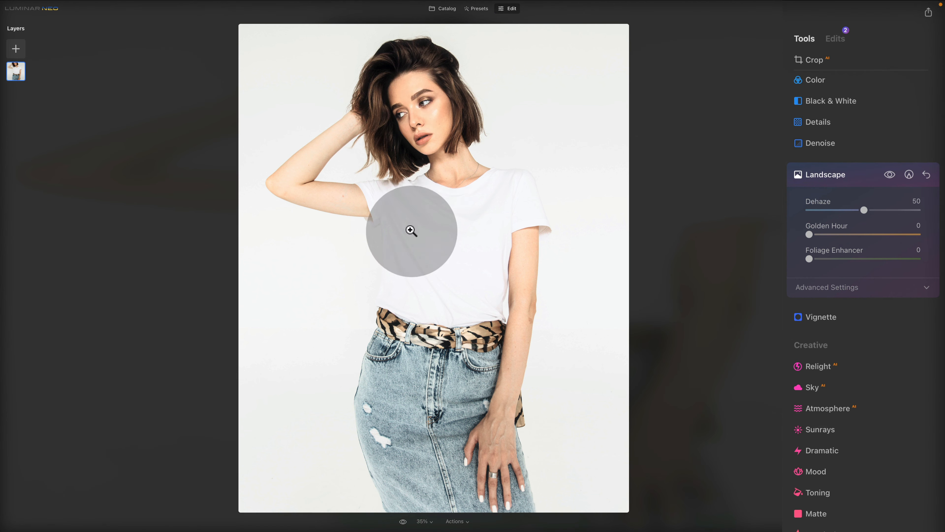
{"action": "left_click_drag", "start_coordinate": [866, 212], "coordinate": [871, 211]}
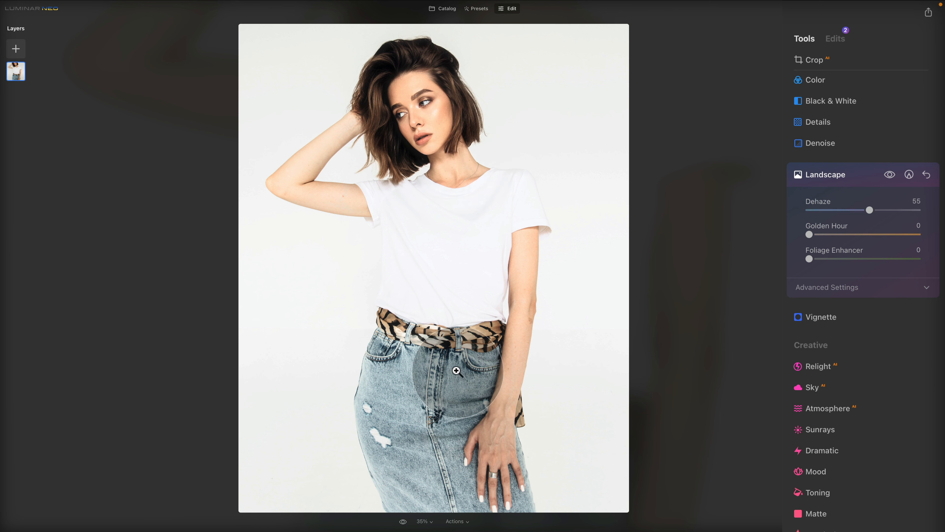
Compare the photo against the original, then toggle Dehaze off and back on.
{"action": "left_click", "coordinate": [405, 522]}
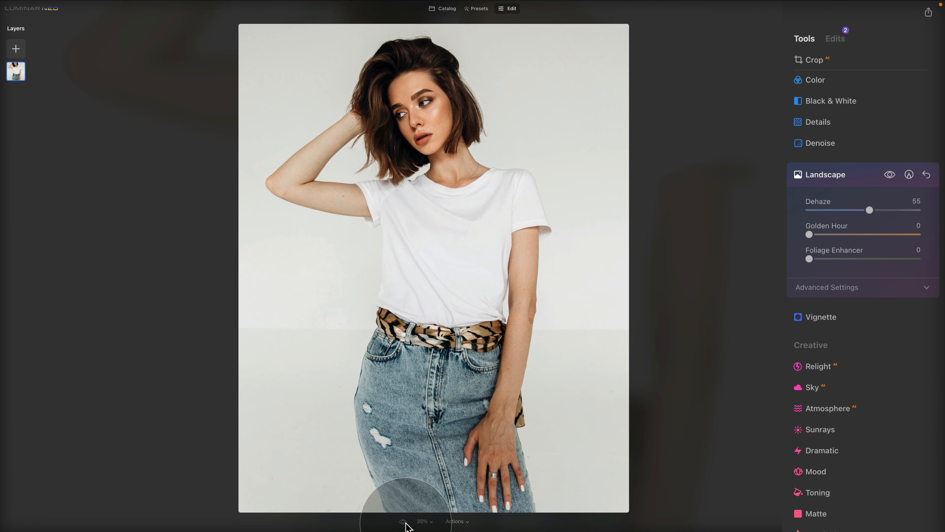
{"action": "left_click", "coordinate": [404, 522]}
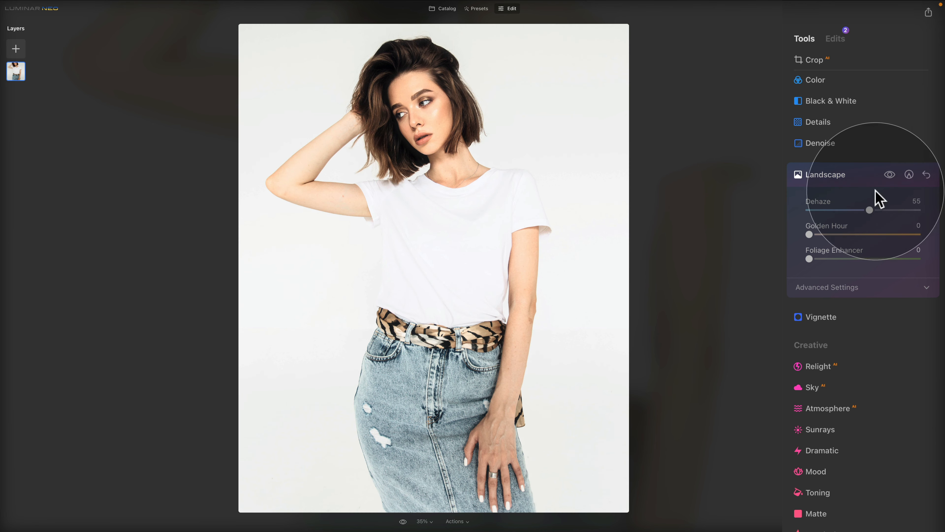
{"action": "left_click", "coordinate": [891, 175]}
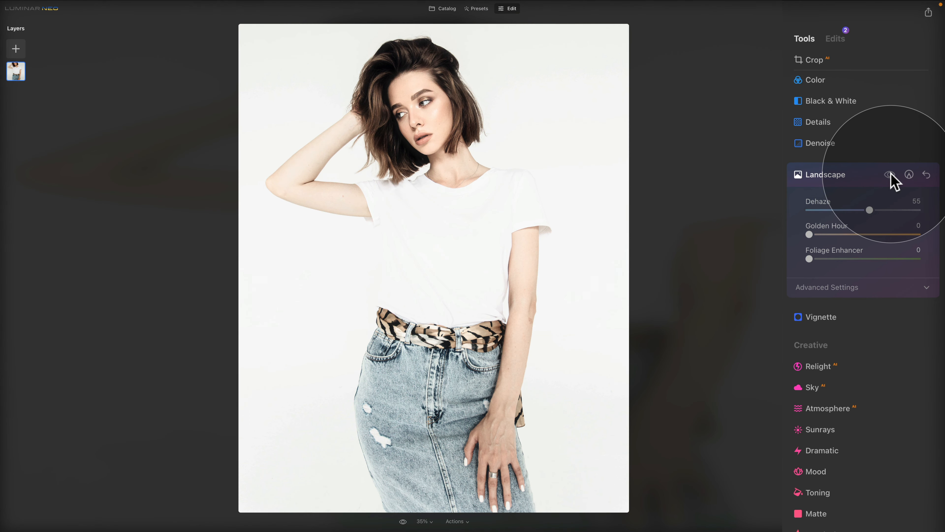
{"action": "left_click", "coordinate": [891, 175]}
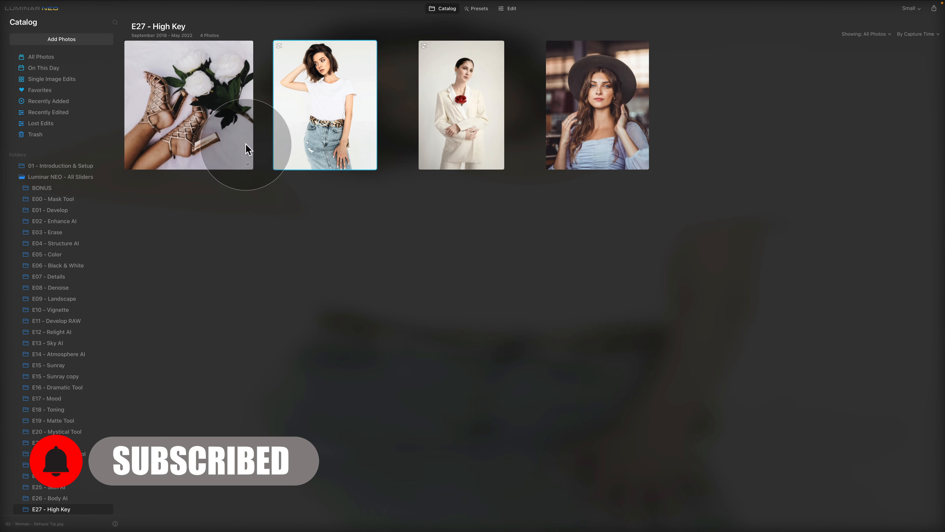
Open the shoes-and-peonies photo and set High Key Amount 79, Standard 0, Dynamic 85, Blacks 23.
{"action": "left_click", "coordinate": [223, 124]}
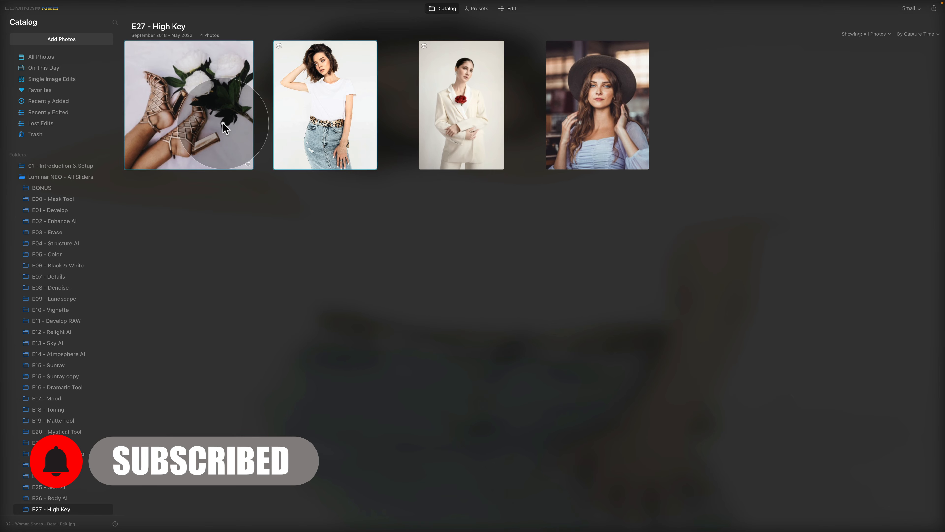
{"action": "left_click", "coordinate": [518, 9]}
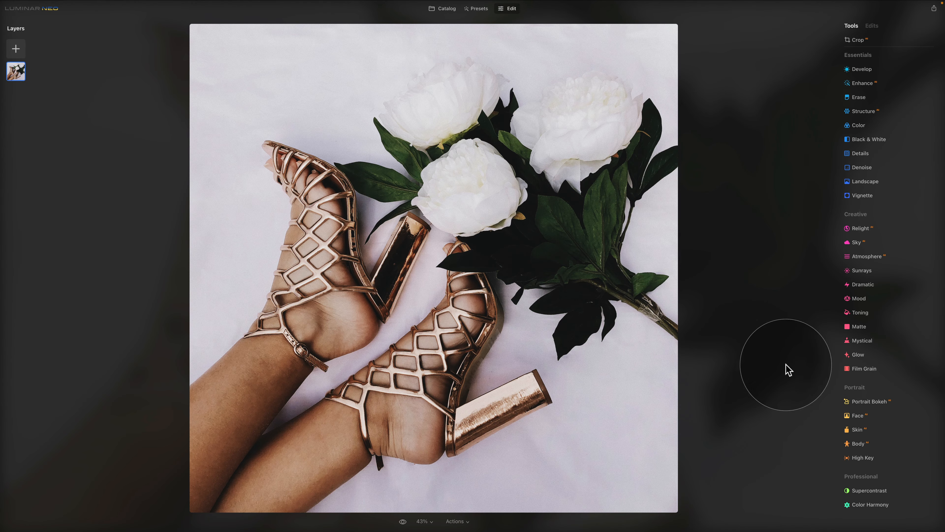
{"action": "left_click", "coordinate": [862, 456]}
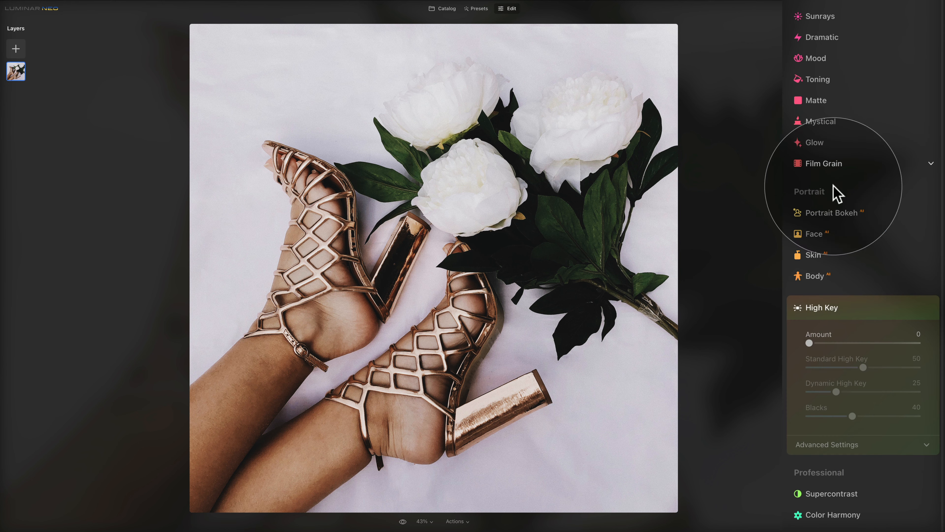
{"action": "left_click_drag", "start_coordinate": [823, 341], "coordinate": [886, 344]}
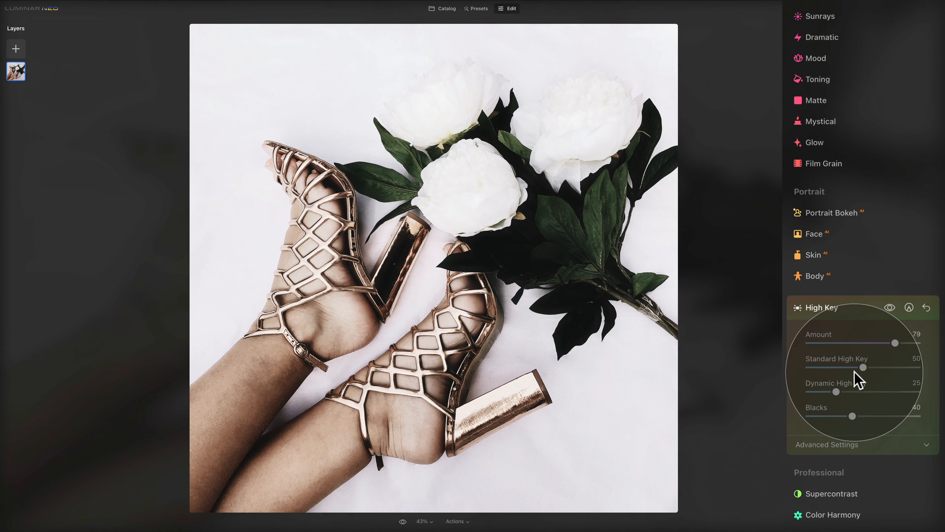
{"action": "left_click_drag", "start_coordinate": [864, 366], "coordinate": [787, 373]}
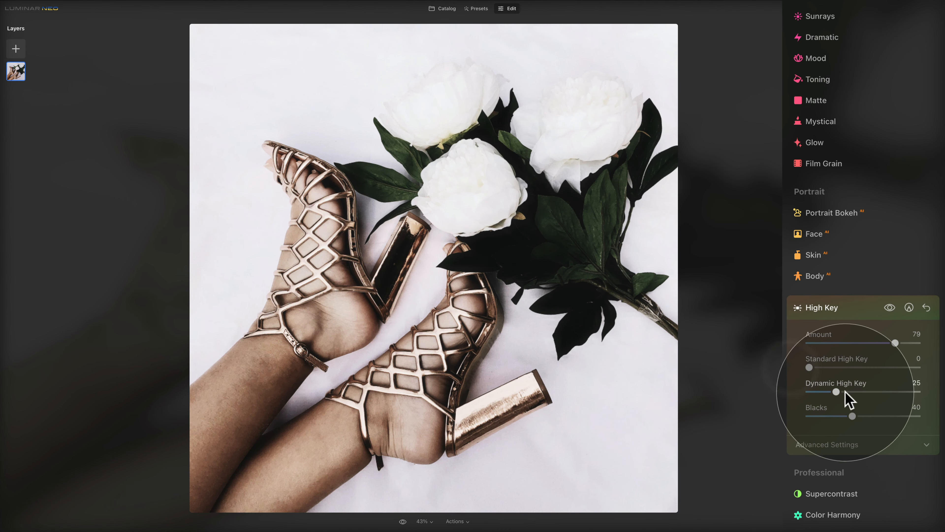
{"action": "left_click_drag", "start_coordinate": [837, 391], "coordinate": [902, 392]}
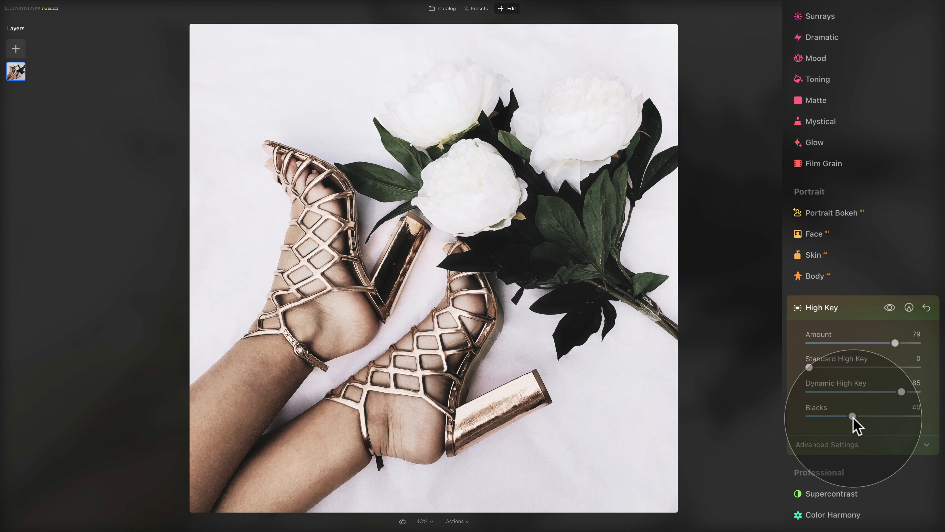
{"action": "mouse_move", "coordinate": [852, 416]}
{"action": "left_mouse_down"}
{"action": "mouse_move", "coordinate": [829, 415]}
{"action": "mouse_move", "coordinate": [874, 422]}
{"action": "mouse_move", "coordinate": [828, 416]}
{"action": "mouse_move", "coordinate": [823, 425]}
{"action": "mouse_move", "coordinate": [837, 425]}
{"action": "left_mouse_up"}
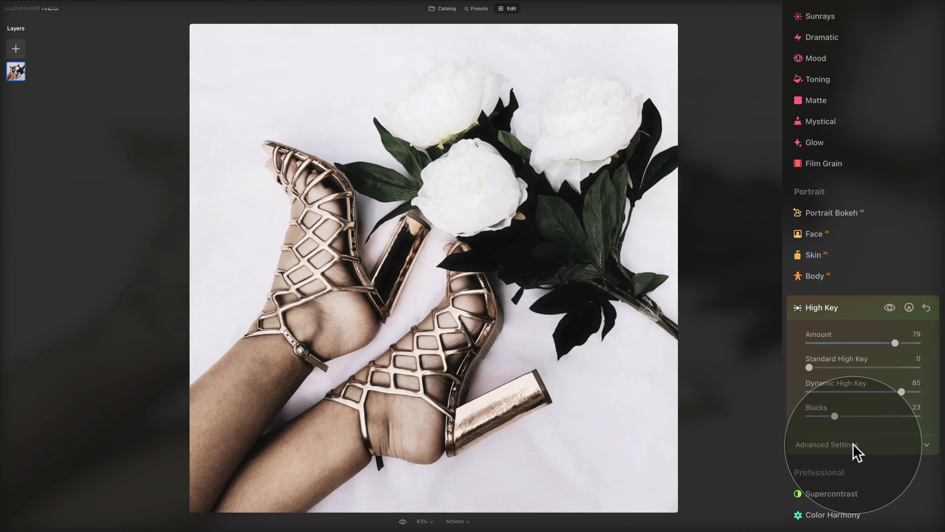
{"action": "left_click", "coordinate": [861, 445]}
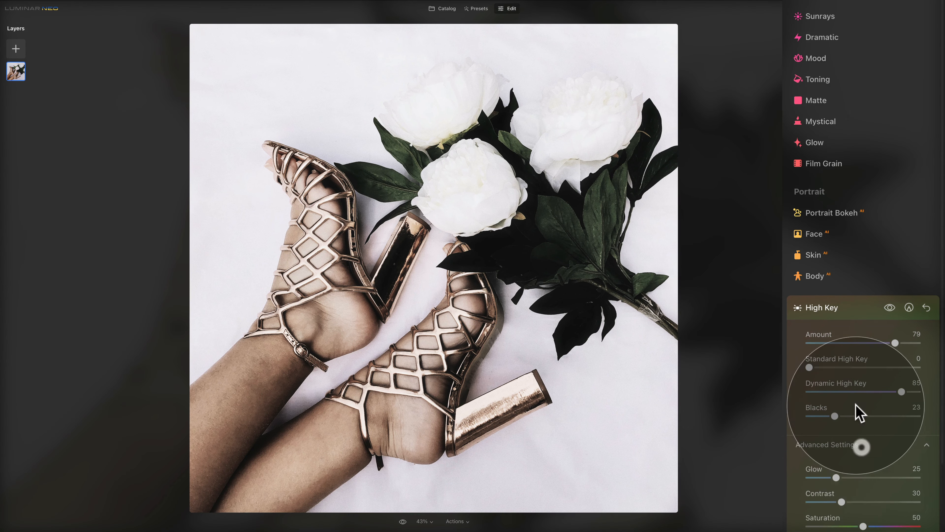
Set the shoes photo's High Key Glow 58, Contrast 45, Saturation 36, then compare with the original.
{"action": "scroll", "coordinate": [858, 399], "scroll_direction": "down", "scroll_amount": 3}
{"action": "left_click_drag", "start_coordinate": [836, 388], "coordinate": [859, 412]}
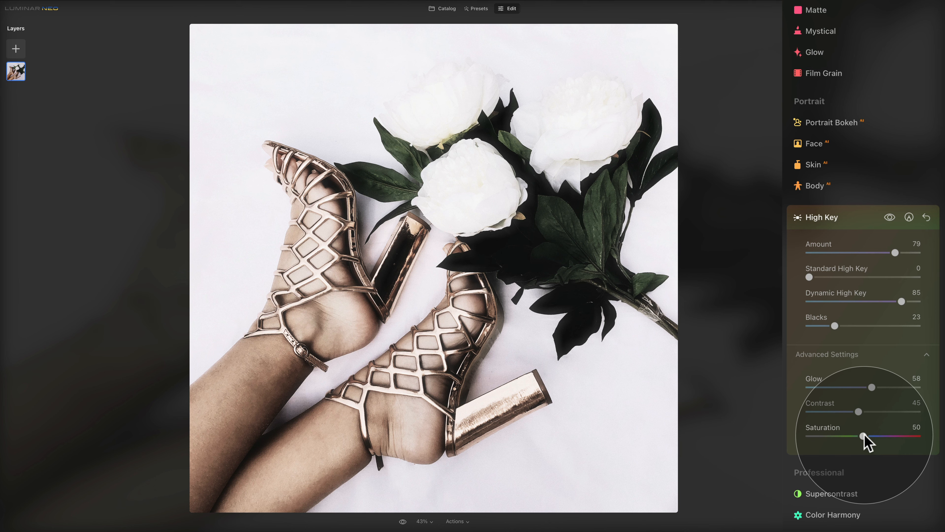
{"action": "left_click_drag", "start_coordinate": [864, 436], "coordinate": [856, 436]}
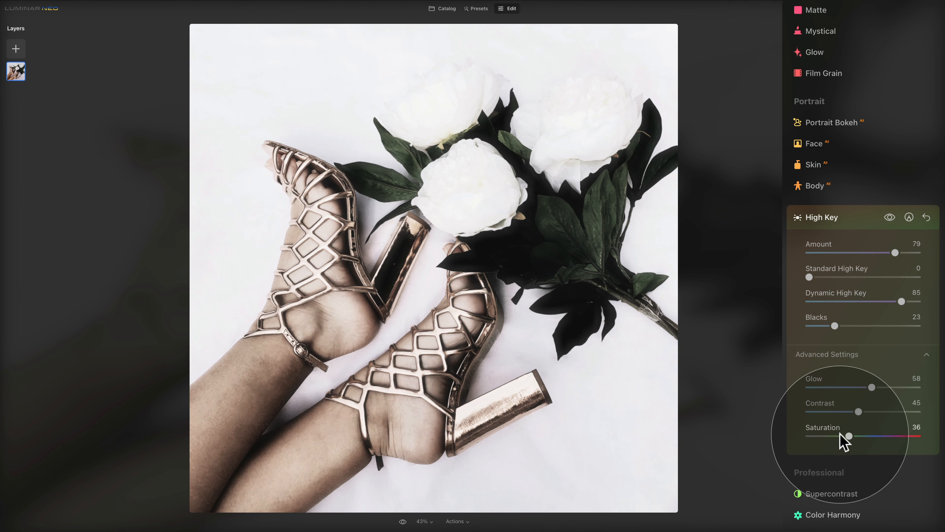
{"action": "left_click", "coordinate": [407, 522]}
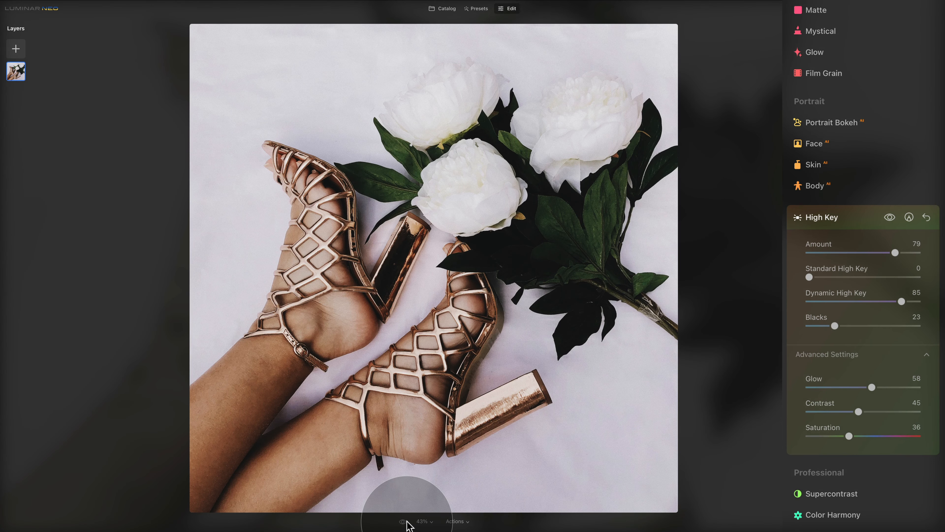
{"action": "left_click", "coordinate": [406, 522]}
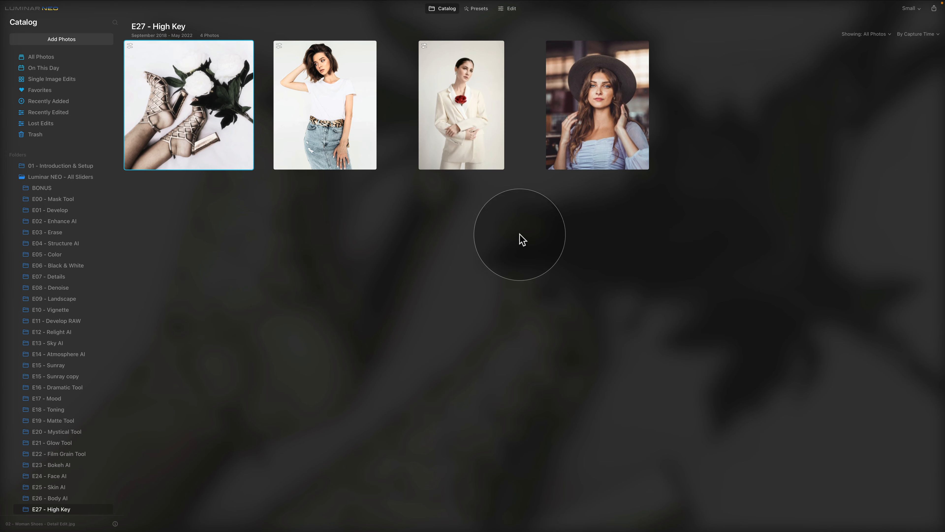
Open the hat portrait for editing and apply Convert to B&W.
{"action": "left_click", "coordinate": [559, 122]}
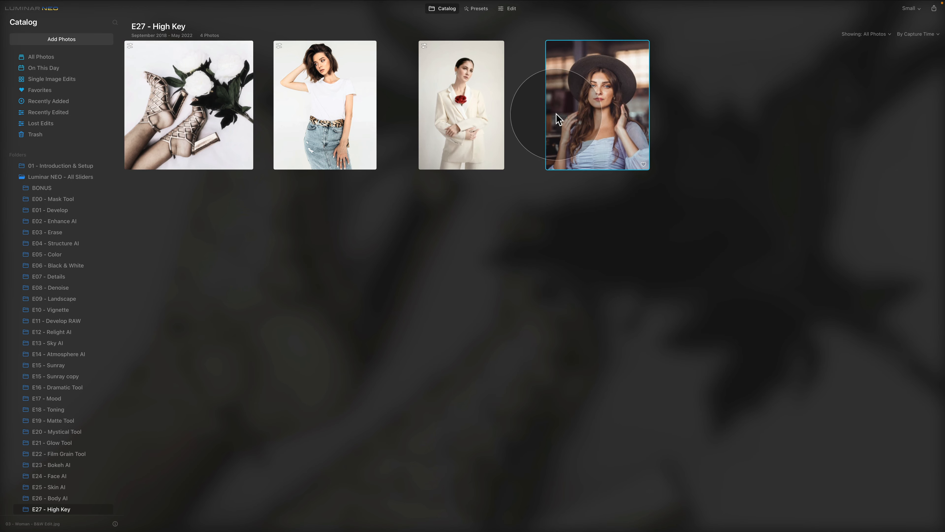
{"action": "left_click", "coordinate": [510, 10]}
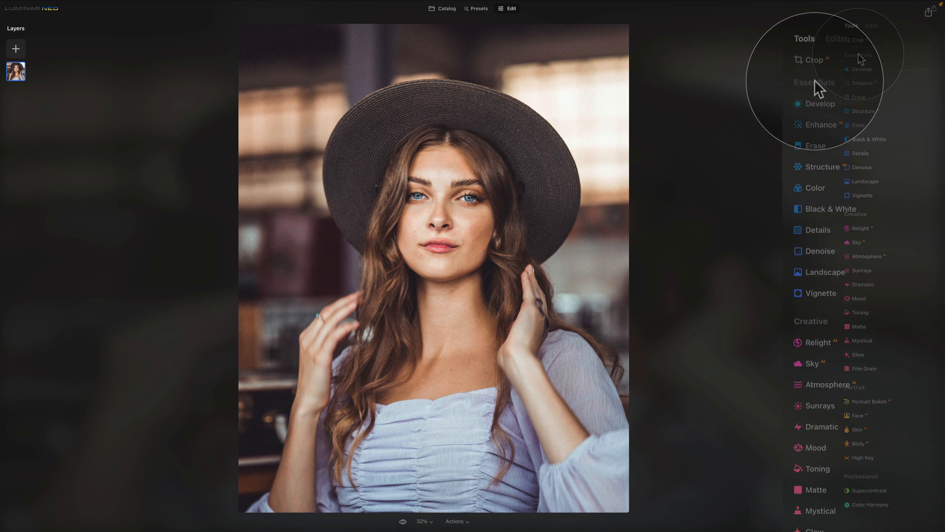
{"action": "left_click", "coordinate": [855, 218]}
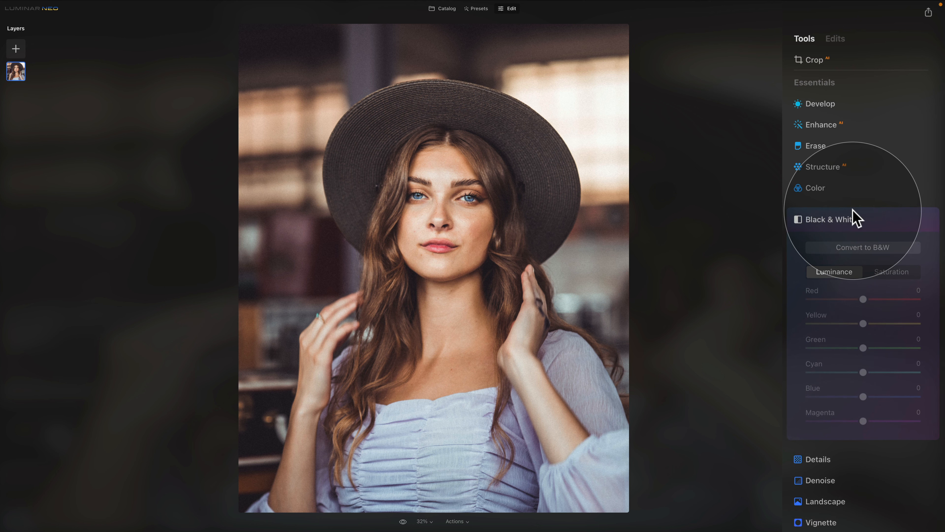
{"action": "left_click", "coordinate": [902, 247]}
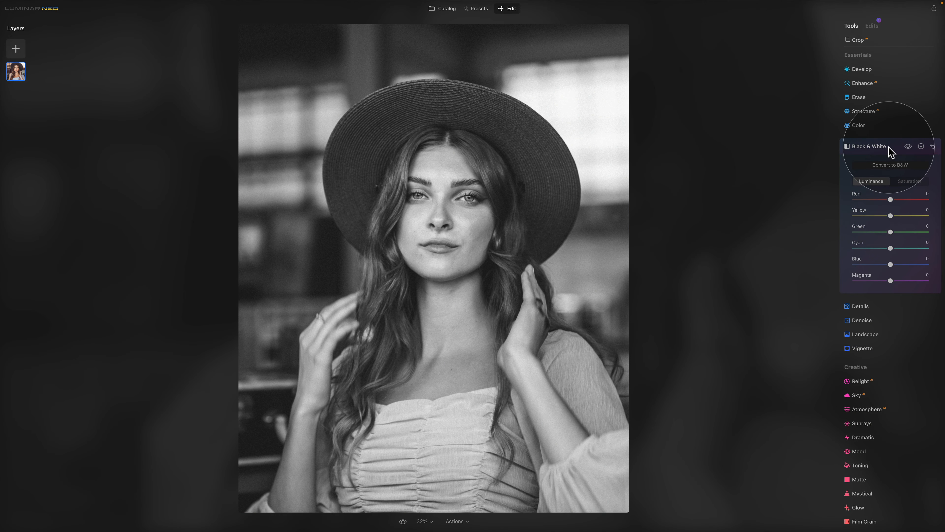
Give the hat portrait High Key Amount 76, Standard 52, Dynamic 34, Blacks 10, Glow 49, Contrast 63.
{"action": "left_click", "coordinate": [889, 147]}
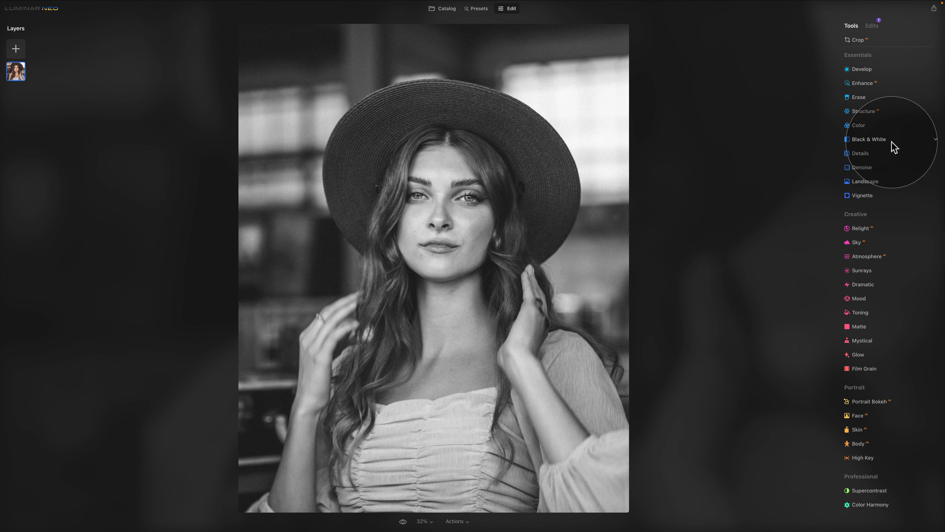
{"action": "left_click", "coordinate": [873, 459]}
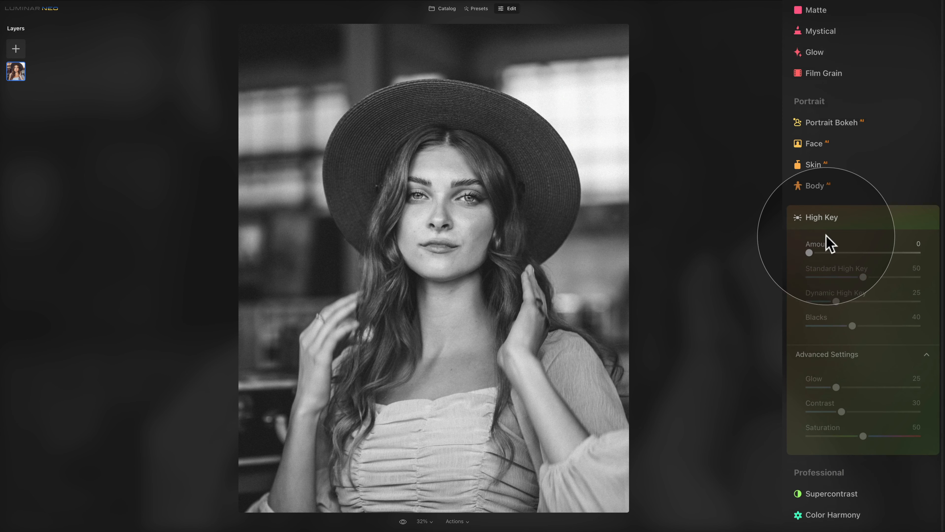
{"action": "left_click_drag", "start_coordinate": [810, 253], "coordinate": [849, 301]}
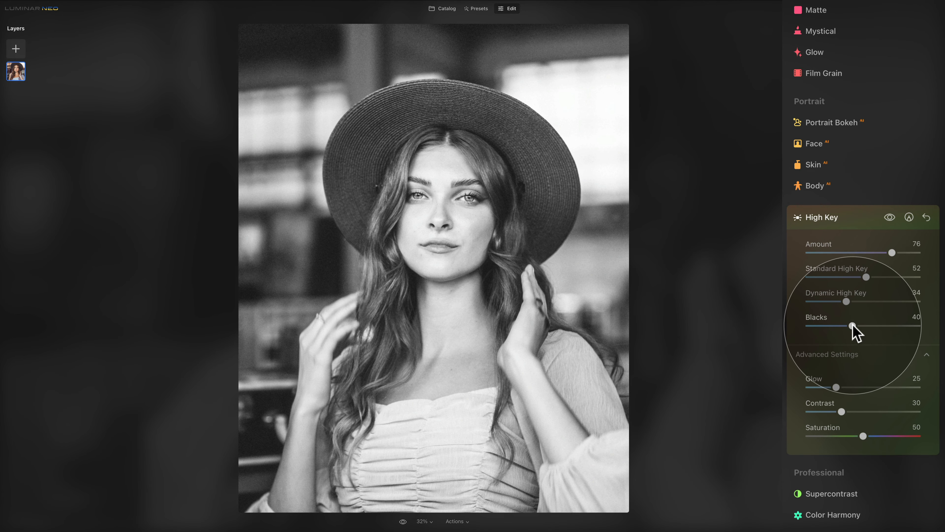
{"action": "left_click_drag", "start_coordinate": [852, 326], "coordinate": [818, 327]}
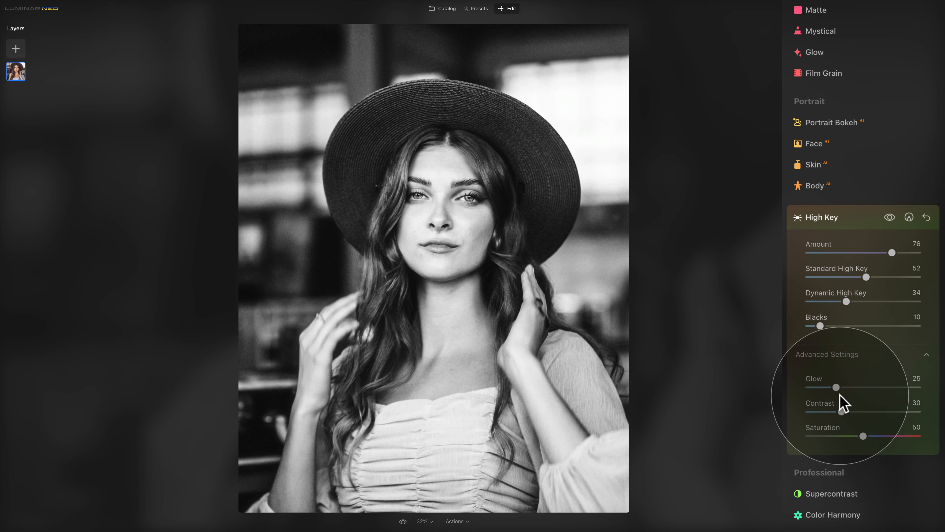
{"action": "left_click_drag", "start_coordinate": [838, 387], "coordinate": [879, 411]}
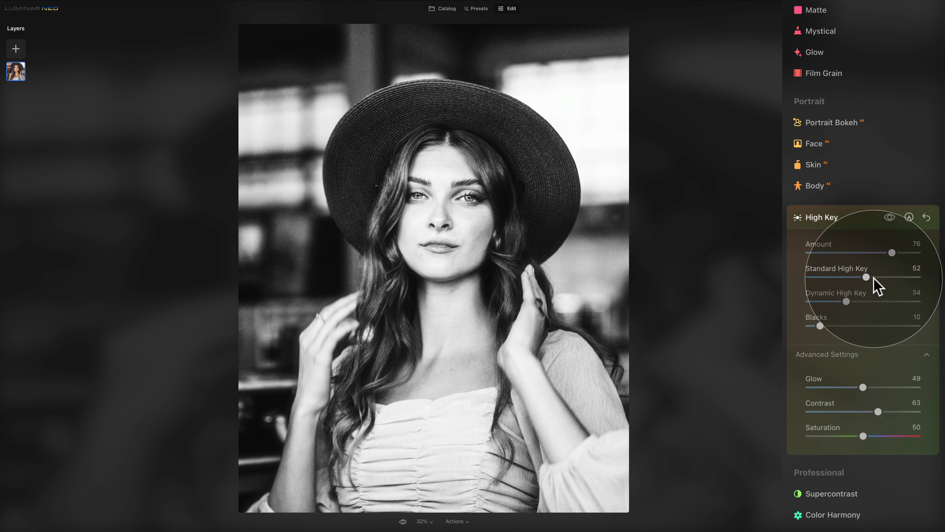
Toggle High Key off and on to compare, then expand Black & White in the Edits list.
{"action": "left_click", "coordinate": [890, 218]}
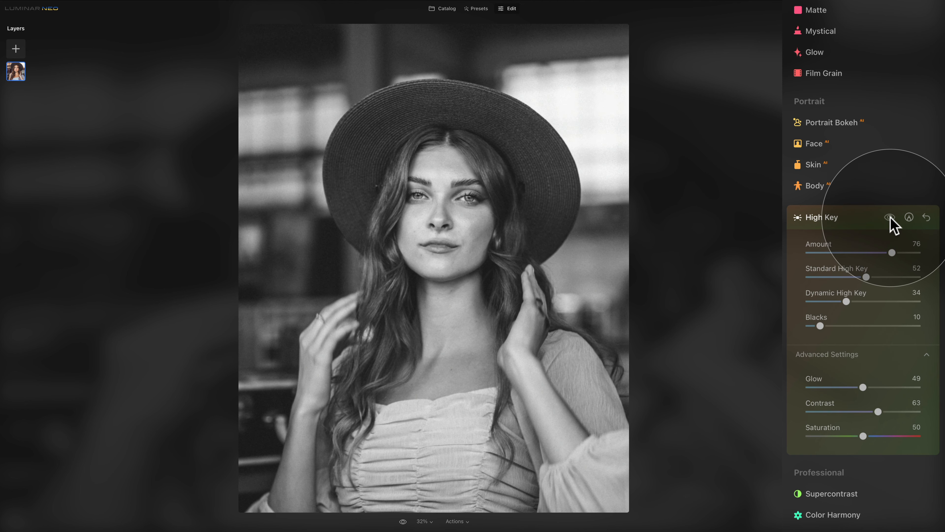
{"action": "left_click", "coordinate": [890, 217]}
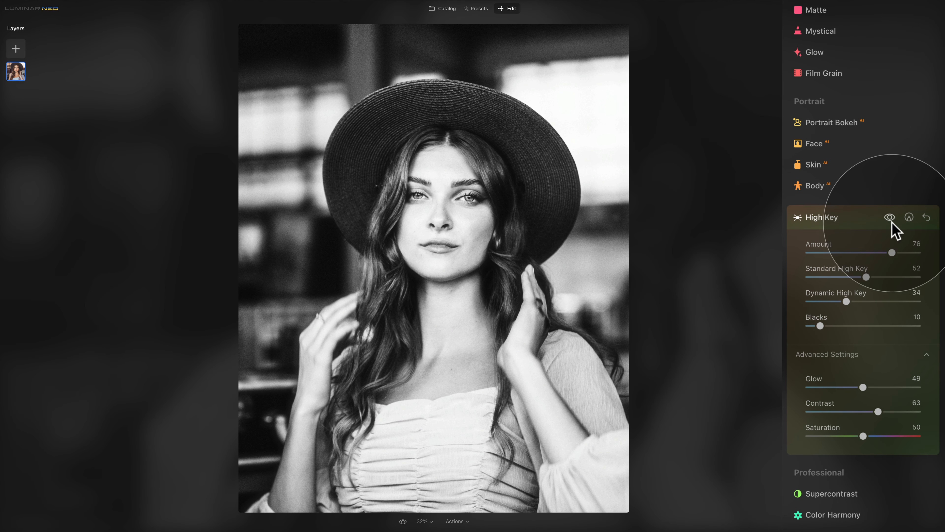
{"action": "scroll", "coordinate": [884, 223], "scroll_direction": "up", "scroll_amount": 7}
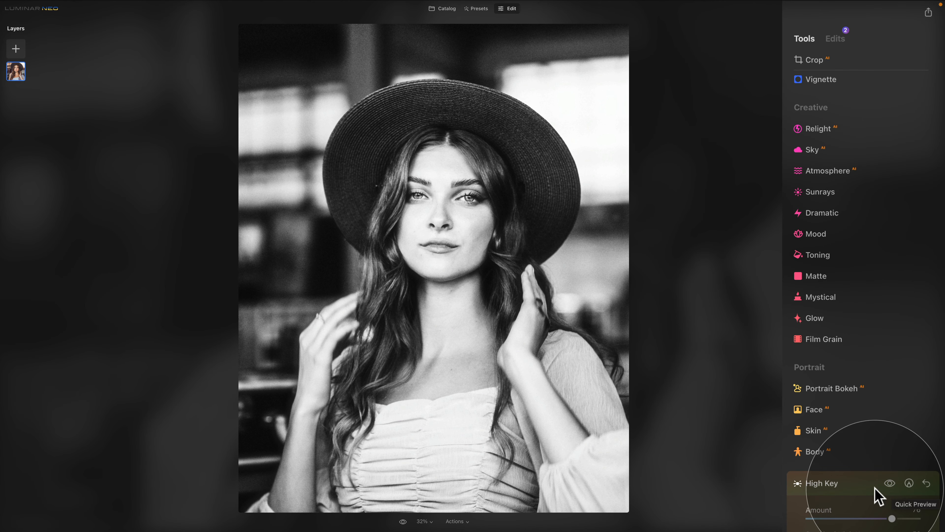
{"action": "left_click", "coordinate": [836, 39]}
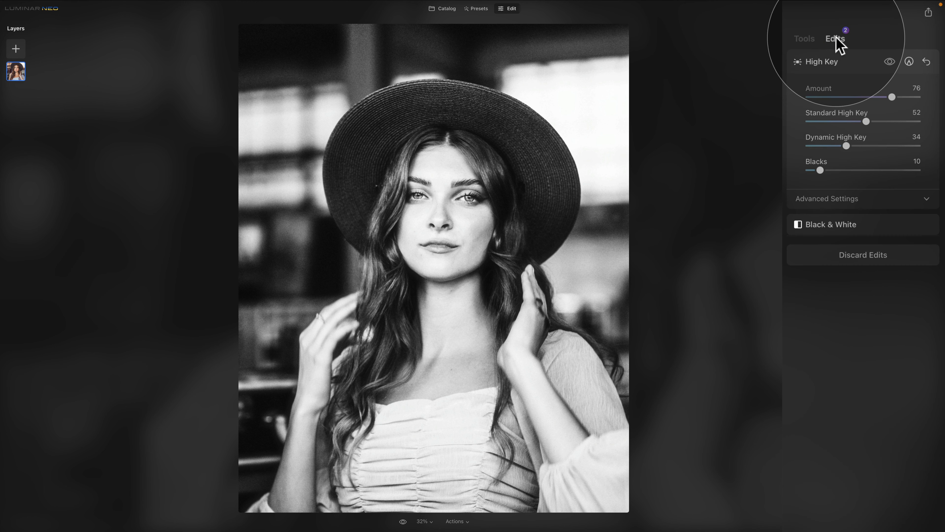
{"action": "left_click", "coordinate": [863, 226]}
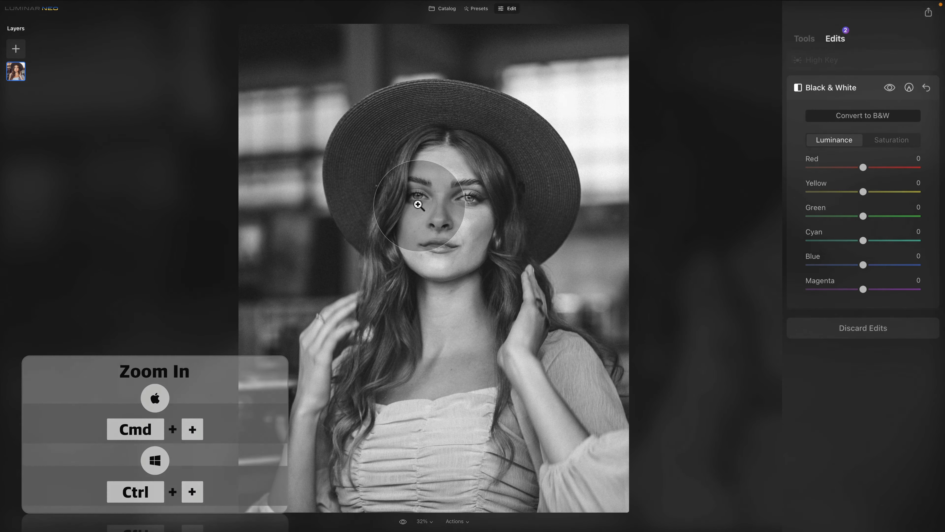
Add an erasing paint mask to Black & White and restore the blue in the right eye.
{"action": "left_click", "coordinate": [420, 194]}
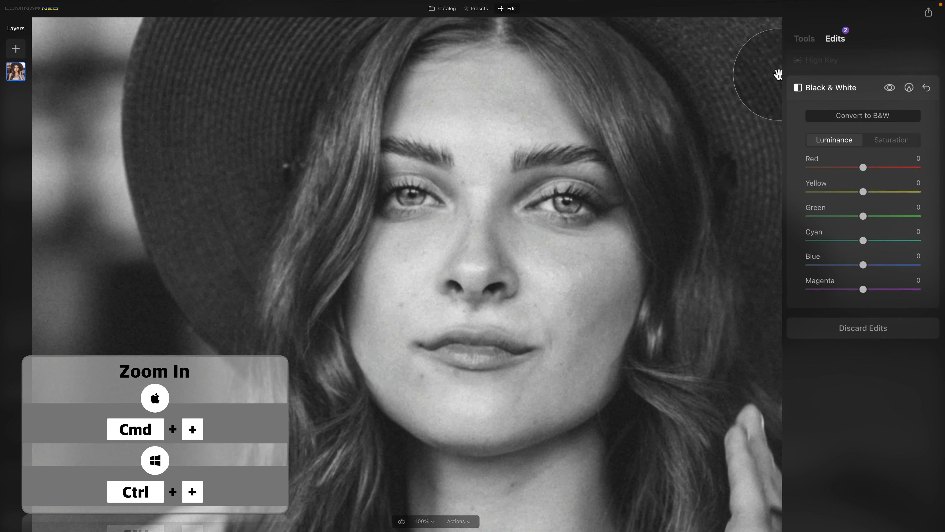
{"action": "left_click", "coordinate": [909, 88]}
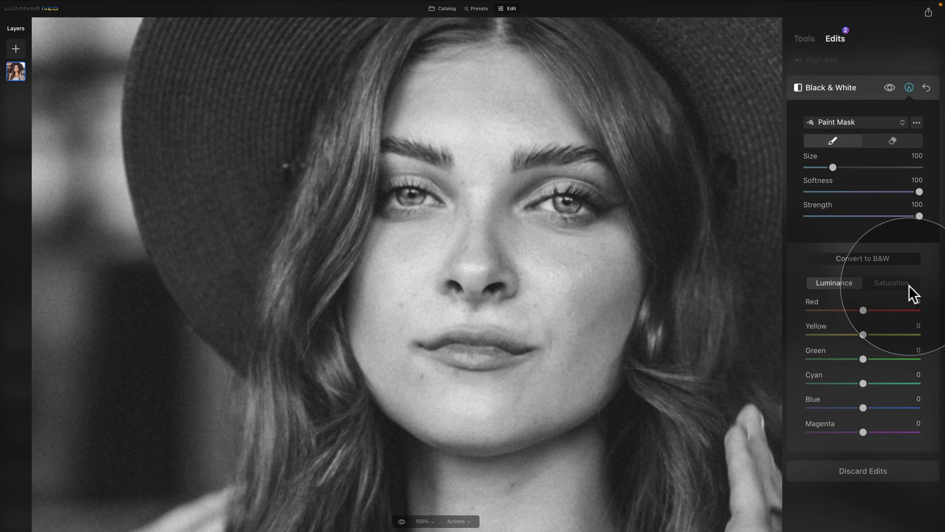
{"action": "left_click", "coordinate": [892, 142]}
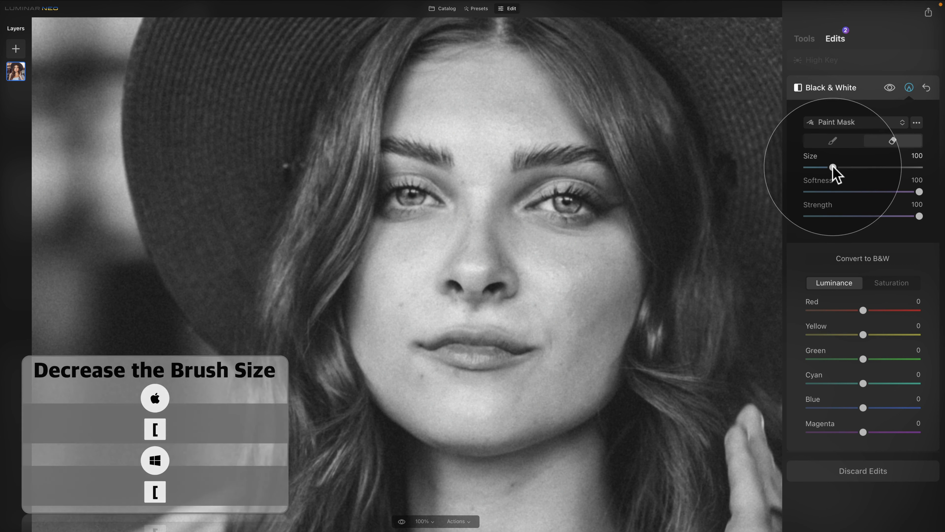
{"action": "left_click_drag", "start_coordinate": [833, 167], "coordinate": [819, 168]}
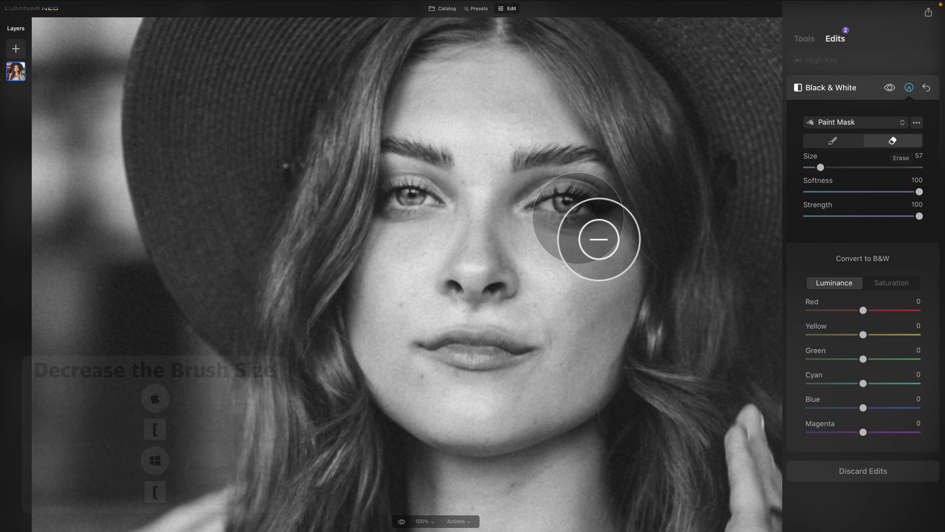
{"action": "mouse_move", "coordinate": [559, 204]}
{"action": "left_mouse_down"}
{"action": "mouse_move", "coordinate": [596, 229]}
{"action": "mouse_move", "coordinate": [495, 220]}
{"action": "left_mouse_up"}
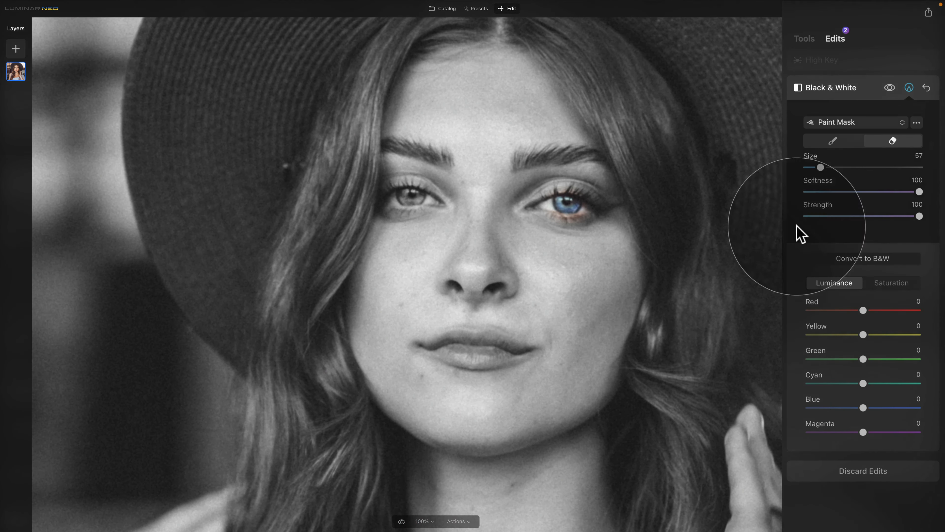
At 200% zoom with a smaller brush, repaint Black & White to tidy the mask around both eyes.
{"action": "left_click_drag", "start_coordinate": [823, 168], "coordinate": [819, 167]}
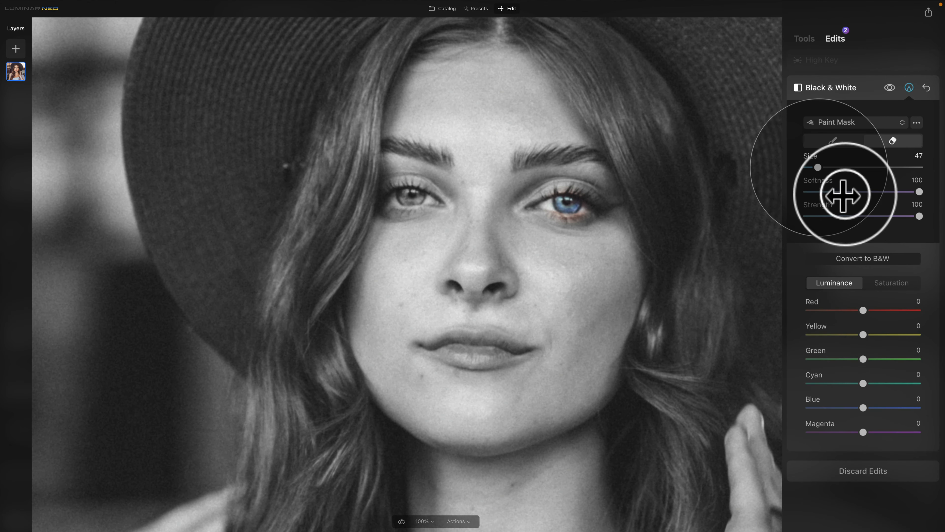
{"action": "left_click", "coordinate": [424, 522]}
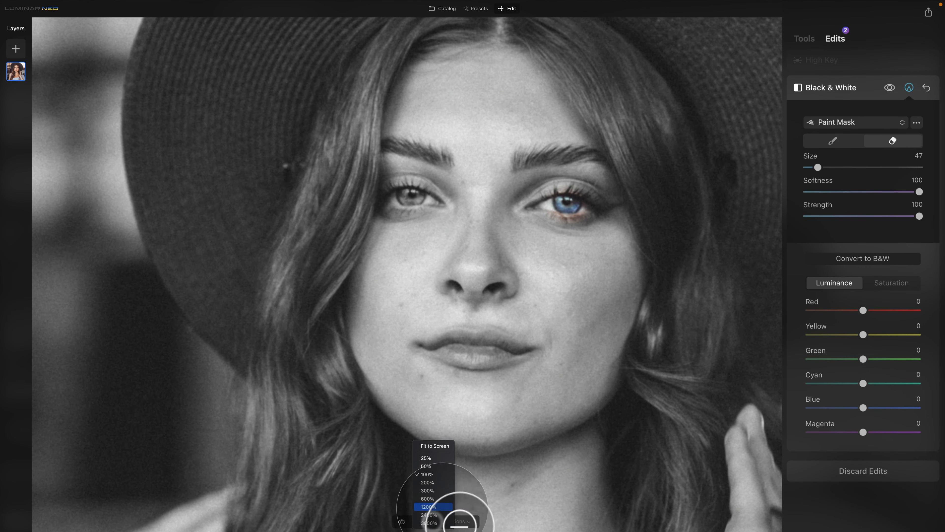
{"action": "left_click", "coordinate": [439, 484]}
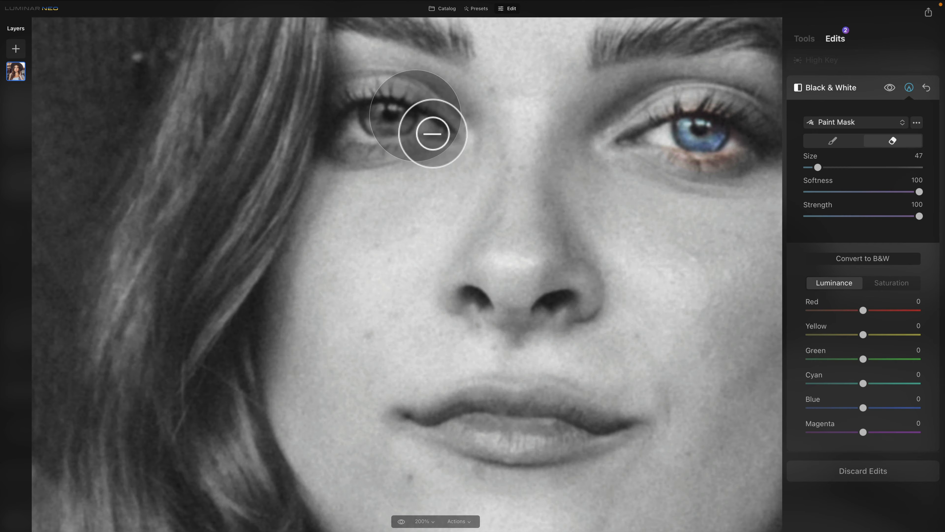
{"action": "key", "text": "space"}
{"action": "mouse_move", "coordinate": [415, 116]}
{"action": "left_mouse_down"}
{"action": "mouse_move", "coordinate": [486, 271]}
{"action": "mouse_move", "coordinate": [441, 274]}
{"action": "mouse_move", "coordinate": [489, 267]}
{"action": "mouse_move", "coordinate": [462, 258]}
{"action": "mouse_move", "coordinate": [494, 267]}
{"action": "left_mouse_up"}
{"action": "mouse_move", "coordinate": [637, 302]}
{"action": "left_mouse_down"}
{"action": "mouse_move", "coordinate": [521, 264]}
{"action": "mouse_move", "coordinate": [489, 264]}
{"action": "left_mouse_up"}
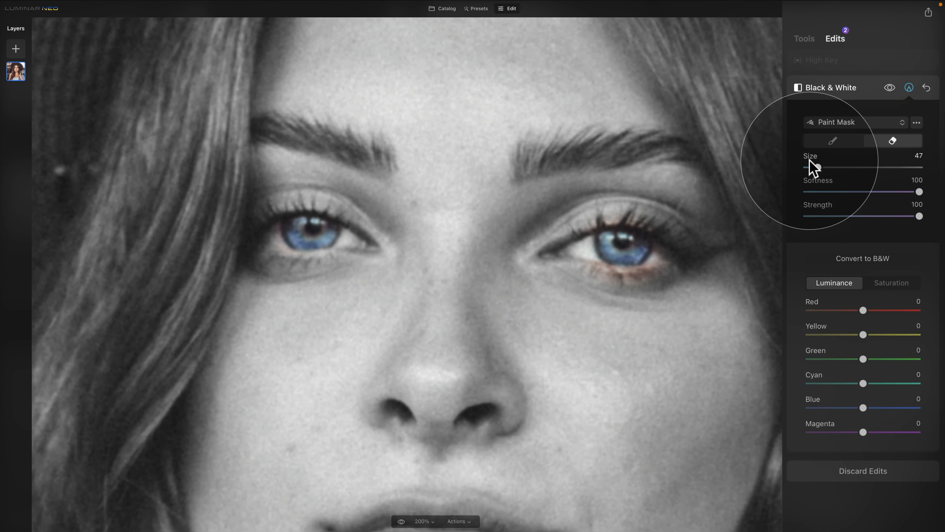
{"action": "left_click", "coordinate": [833, 141]}
{"action": "mouse_move", "coordinate": [674, 296]}
{"action": "left_mouse_down"}
{"action": "mouse_move", "coordinate": [607, 290]}
{"action": "mouse_move", "coordinate": [665, 289]}
{"action": "mouse_move", "coordinate": [627, 292]}
{"action": "mouse_move", "coordinate": [684, 283]}
{"action": "mouse_move", "coordinate": [680, 268]}
{"action": "mouse_move", "coordinate": [669, 284]}
{"action": "mouse_move", "coordinate": [617, 266]}
{"action": "mouse_move", "coordinate": [626, 290]}
{"action": "left_mouse_up"}
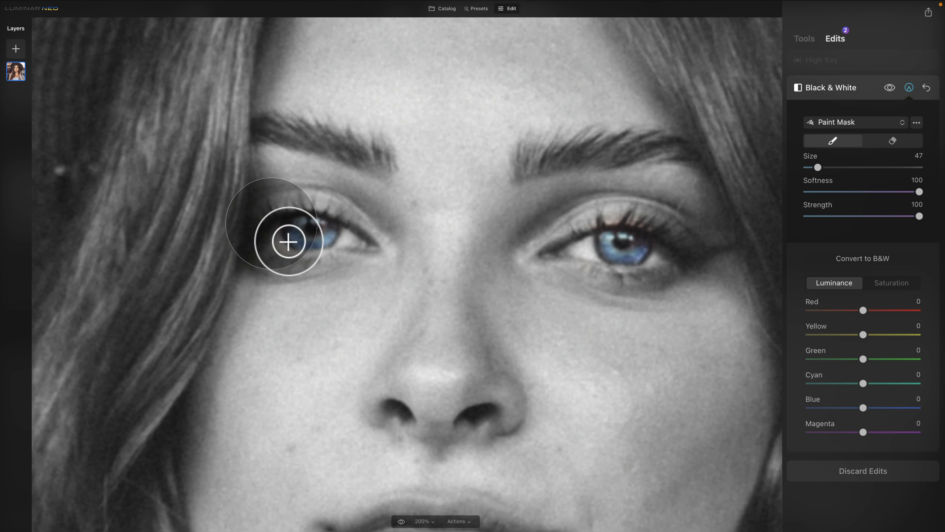
{"action": "mouse_move", "coordinate": [287, 243]}
{"action": "left_mouse_down"}
{"action": "mouse_move", "coordinate": [296, 270]}
{"action": "mouse_move", "coordinate": [291, 257]}
{"action": "mouse_move", "coordinate": [314, 274]}
{"action": "left_mouse_up"}
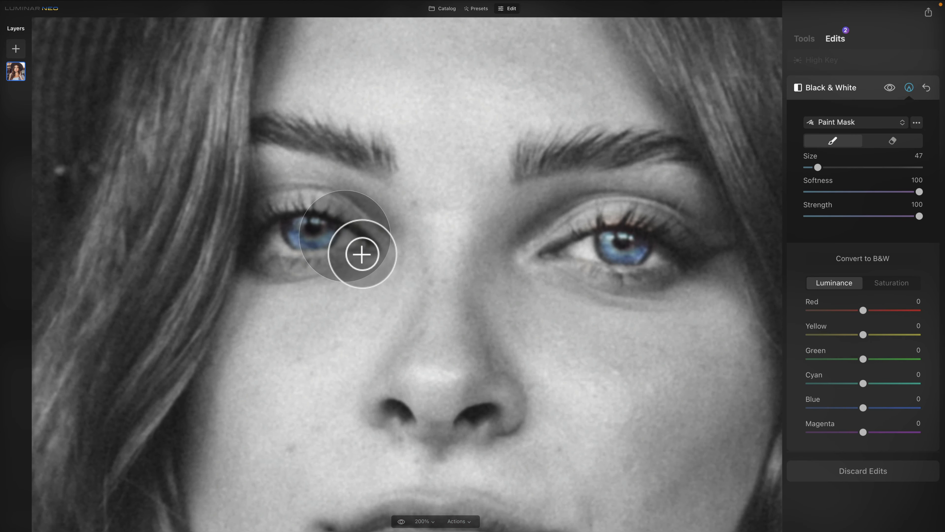
{"action": "left_click_drag", "start_coordinate": [361, 253], "coordinate": [355, 284]}
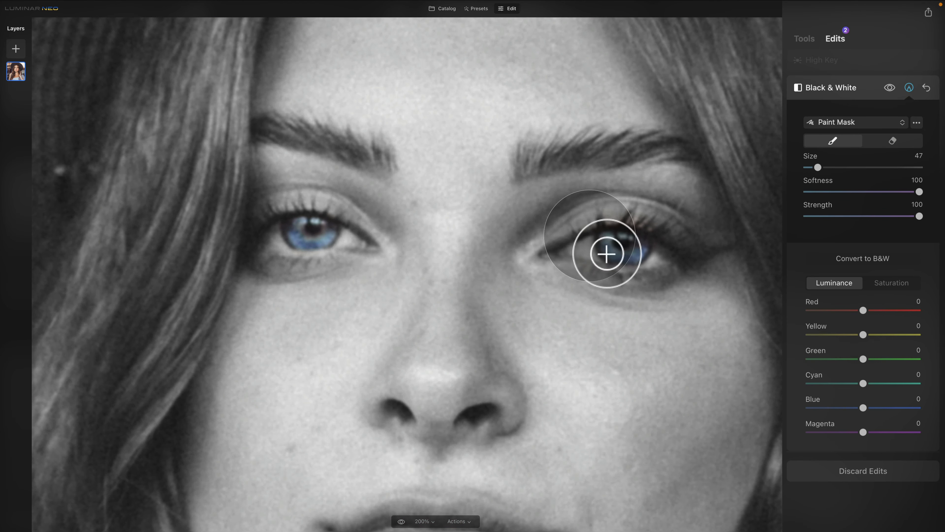
{"action": "key", "text": "space"}
{"action": "left_click", "coordinate": [465, 205]}
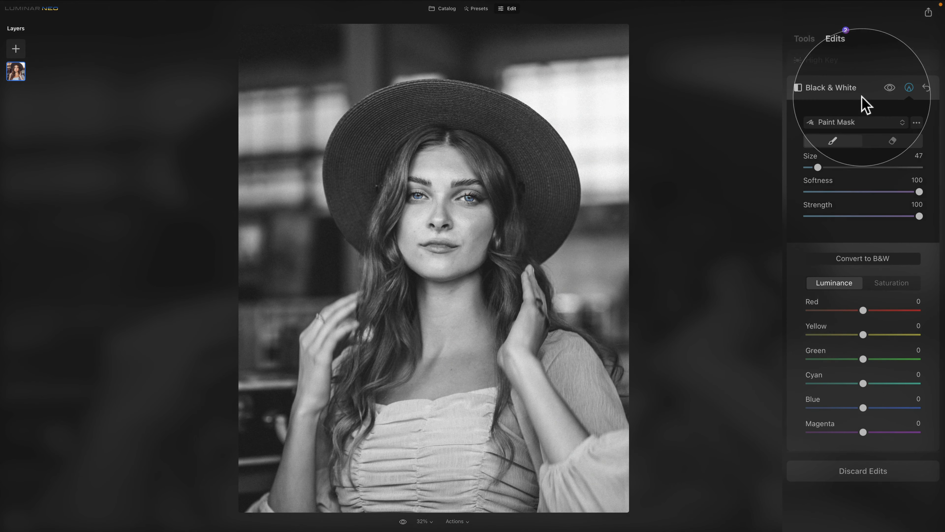
Expand the High Key adjustment settings and switch to the editing Tools list.
{"action": "left_click", "coordinate": [840, 61]}
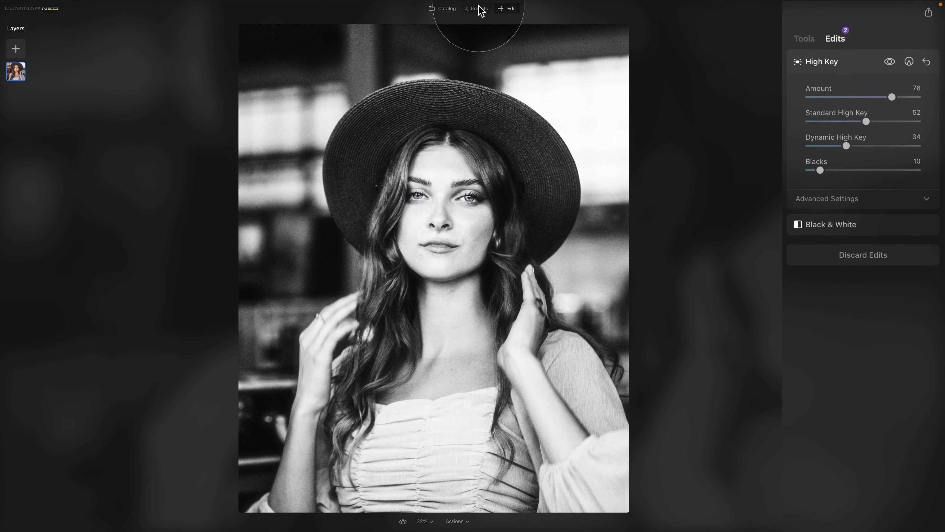
{"action": "left_click", "coordinate": [800, 41]}
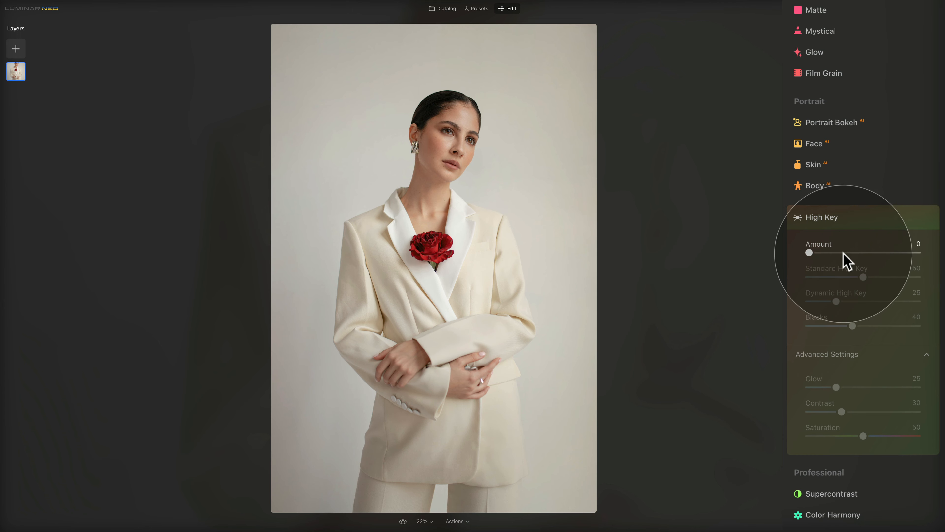
Set High Key Amount 75, Standard 0, Dynamic 84, Blacks 48, Glow 35, Contrast 58, Saturation 50.
{"action": "left_click_drag", "start_coordinate": [810, 253], "coordinate": [892, 253]}
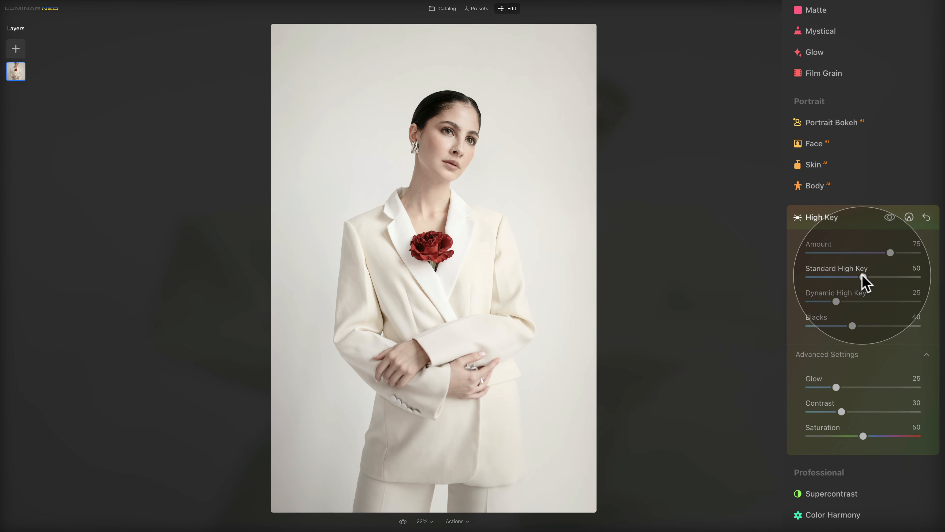
{"action": "left_click_drag", "start_coordinate": [862, 277], "coordinate": [889, 277]}
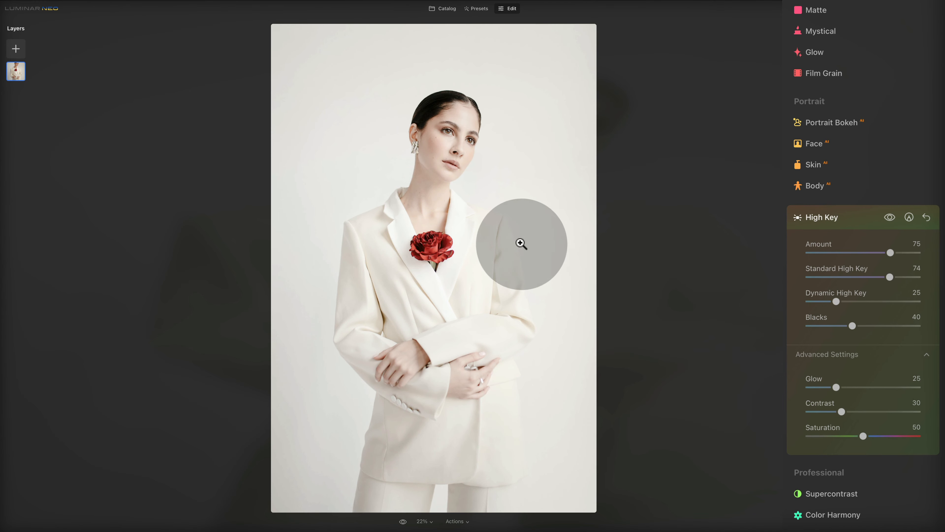
{"action": "left_click_drag", "start_coordinate": [890, 277], "coordinate": [750, 274]}
{"action": "left_click_drag", "start_coordinate": [833, 301], "coordinate": [897, 301]}
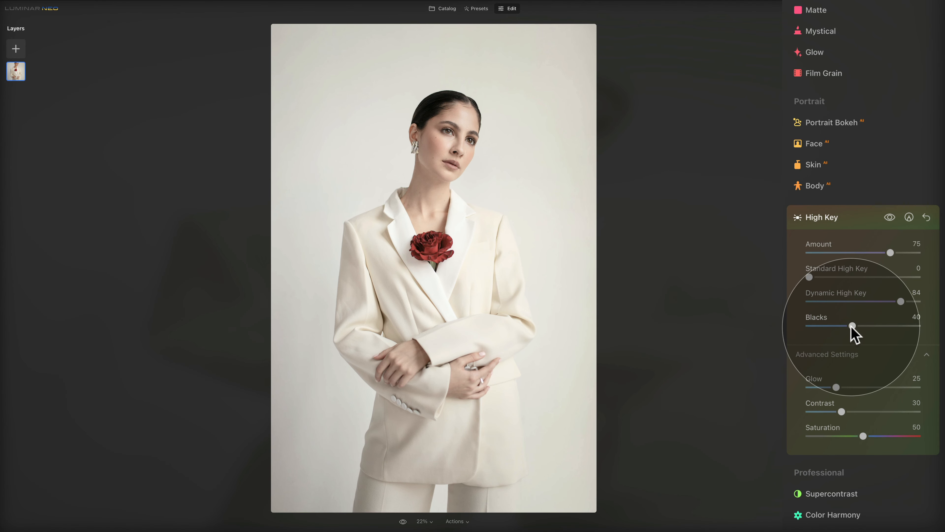
{"action": "mouse_move", "coordinate": [850, 326]}
{"action": "left_mouse_down"}
{"action": "mouse_move", "coordinate": [837, 326]}
{"action": "mouse_move", "coordinate": [861, 326]}
{"action": "left_mouse_up"}
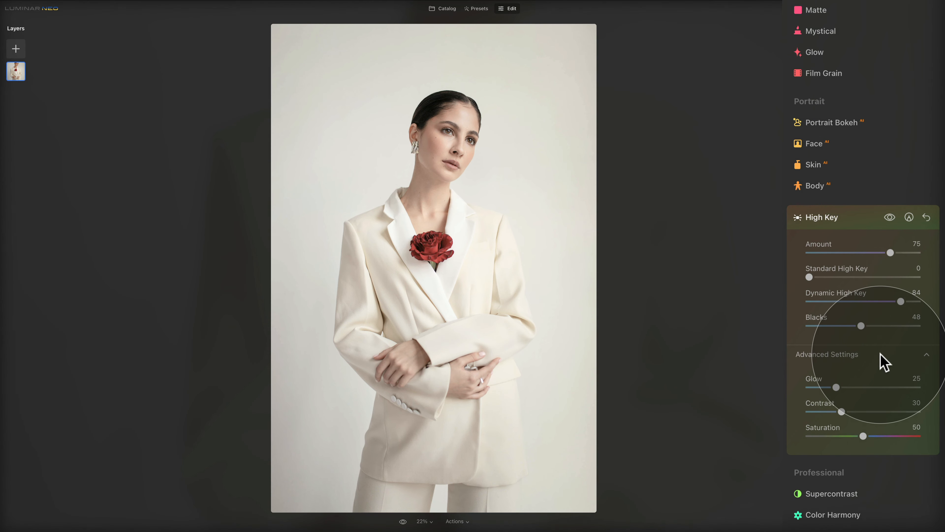
{"action": "left_click_drag", "start_coordinate": [838, 387], "coordinate": [850, 388]}
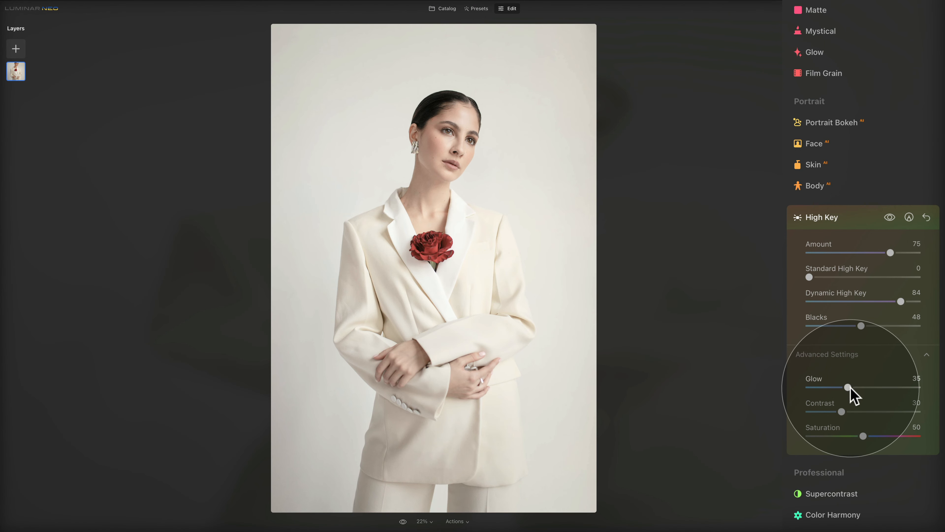
{"action": "left_click_drag", "start_coordinate": [843, 412], "coordinate": [876, 407]}
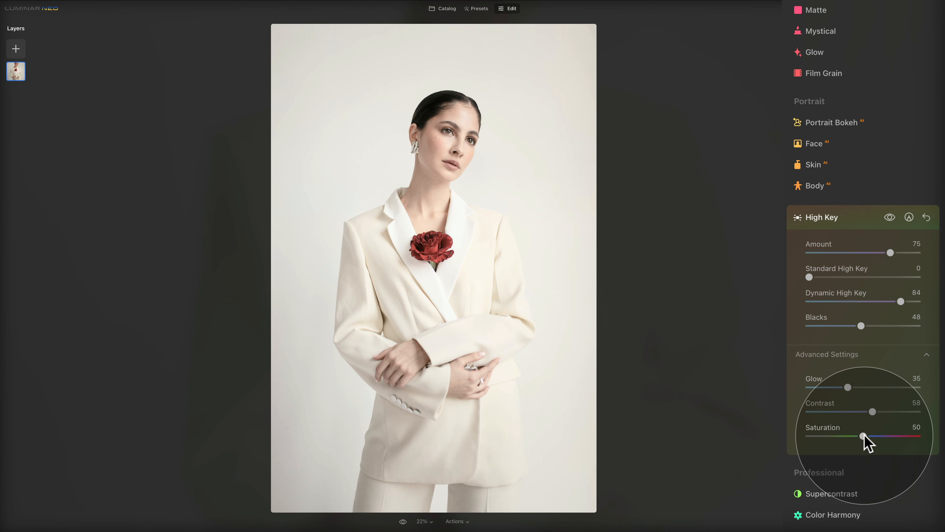
{"action": "left_click_drag", "start_coordinate": [864, 437], "coordinate": [913, 437]}
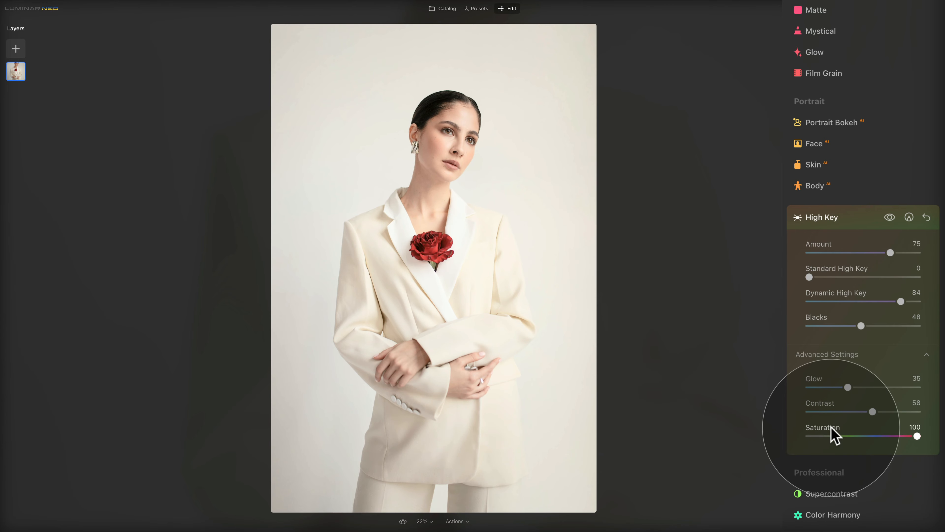
{"action": "double_click", "coordinate": [833, 435]}
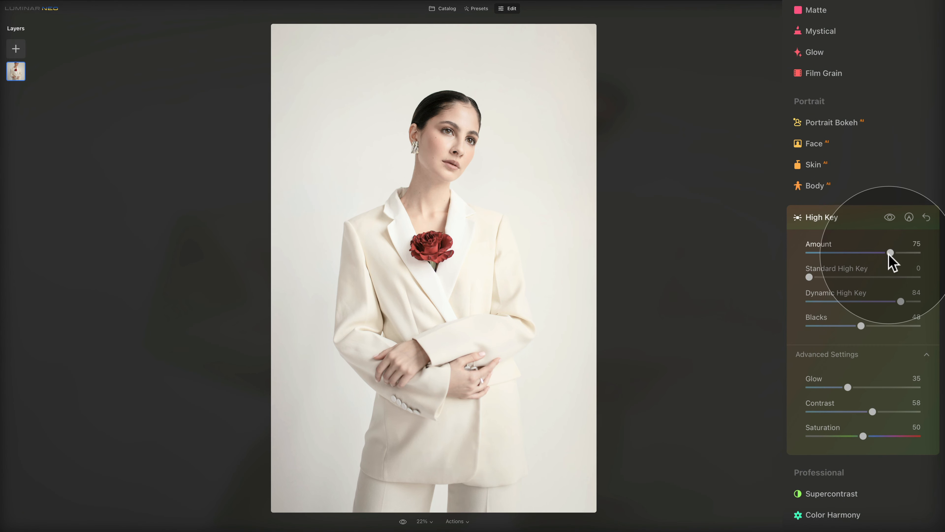
In the Landscape tool, raise Dehaze to 46 on the cream-suit portrait.
{"action": "scroll", "coordinate": [856, 264], "scroll_direction": "up", "scroll_amount": 5}
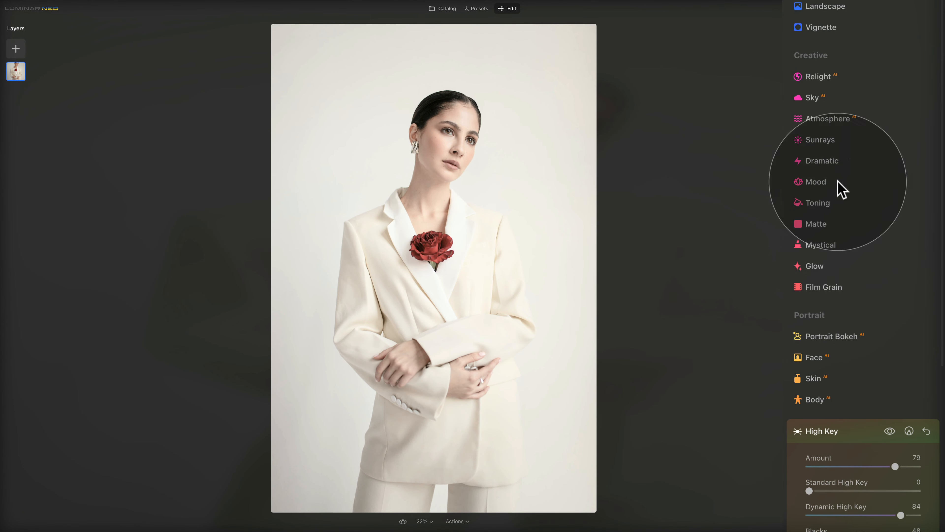
{"action": "scroll", "coordinate": [853, 47], "scroll_direction": "up", "scroll_amount": 5}
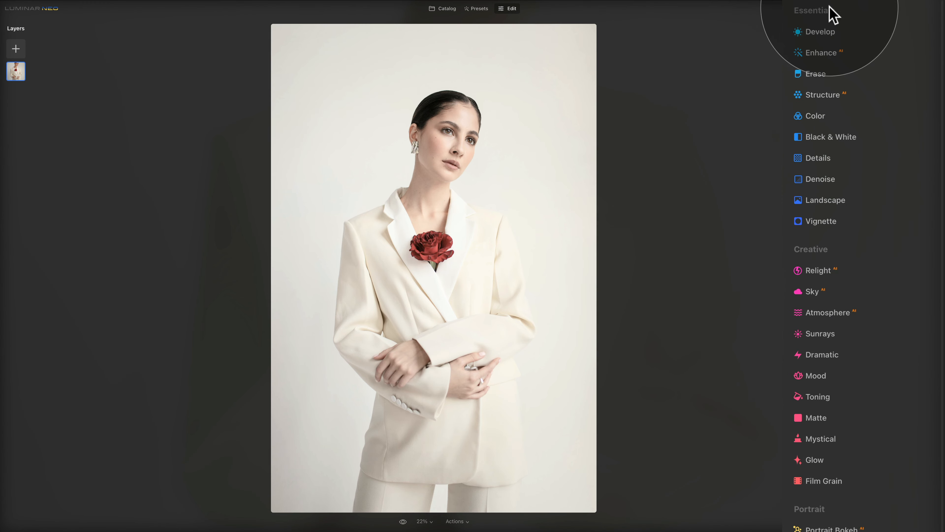
{"action": "left_click", "coordinate": [844, 203]}
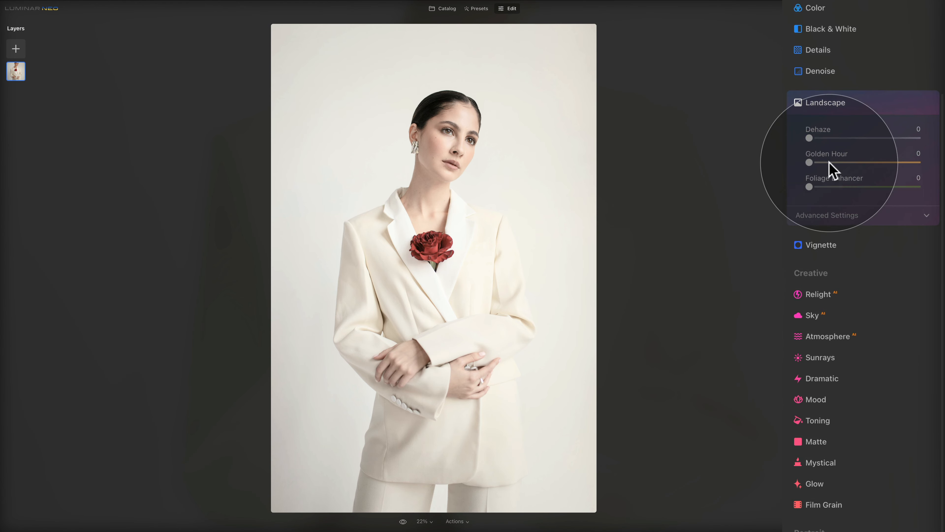
{"action": "left_click_drag", "start_coordinate": [808, 138], "coordinate": [859, 138]}
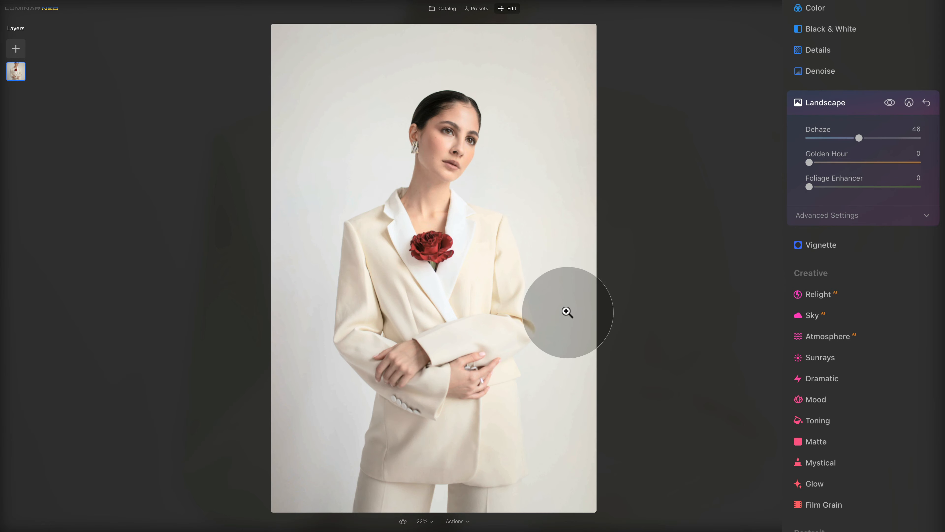